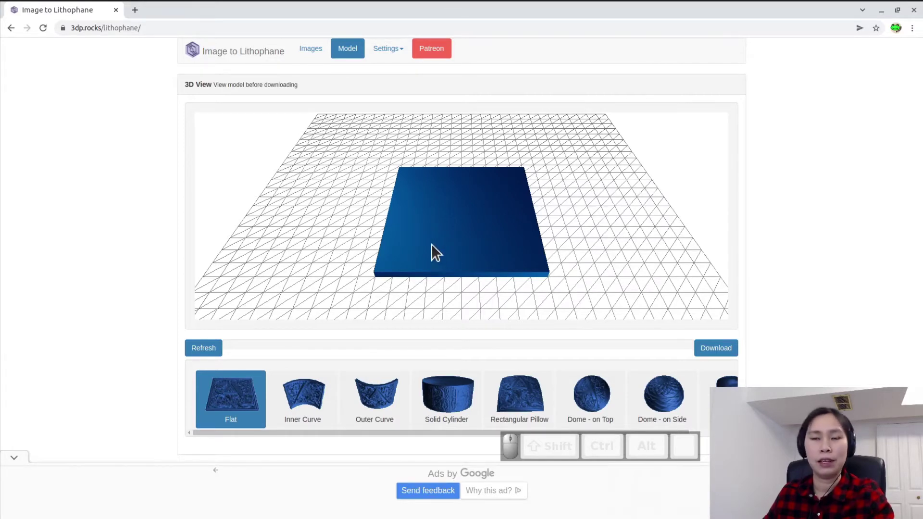
Load stock-photo-family.jpg from the Desktop into Image to Lithophane
left_click(311, 49)
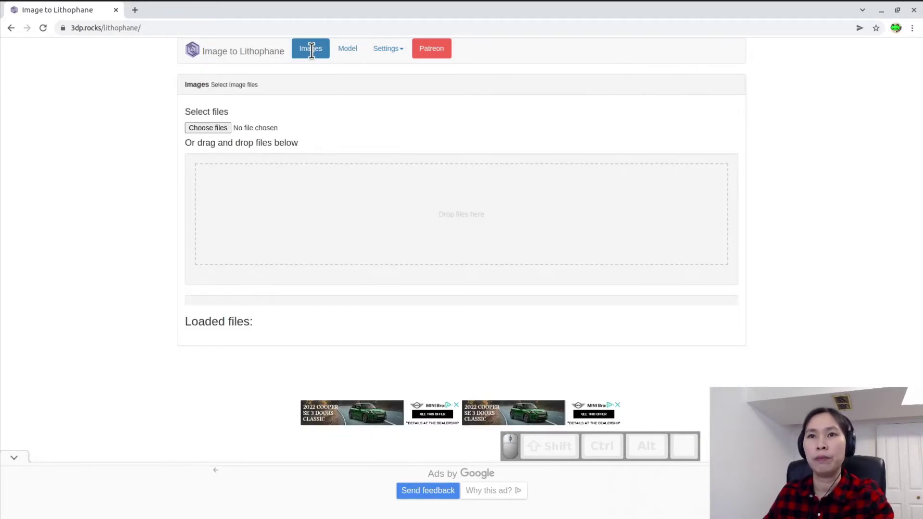
left_click(208, 128)
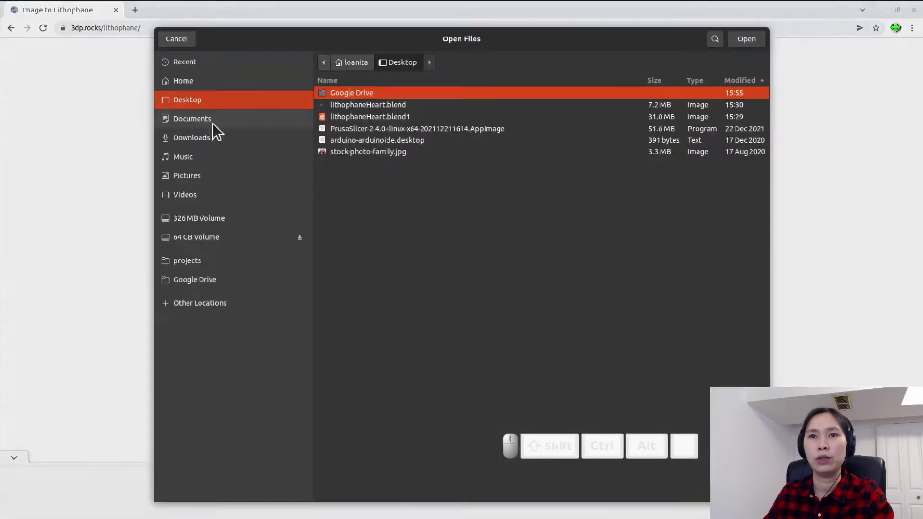
left_click(389, 155)
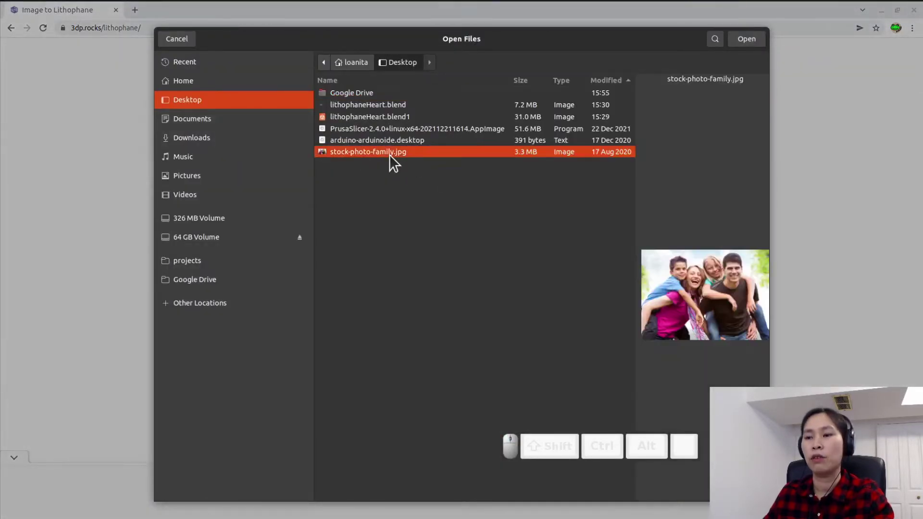
left_click(745, 39)
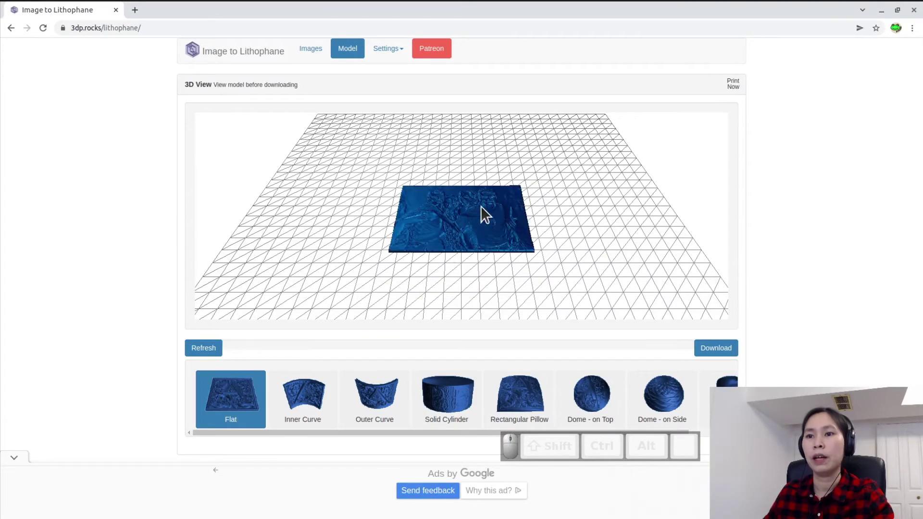
Review the Model and Image Settings pages, then refresh the flat photo lithophane model
left_click(393, 49)
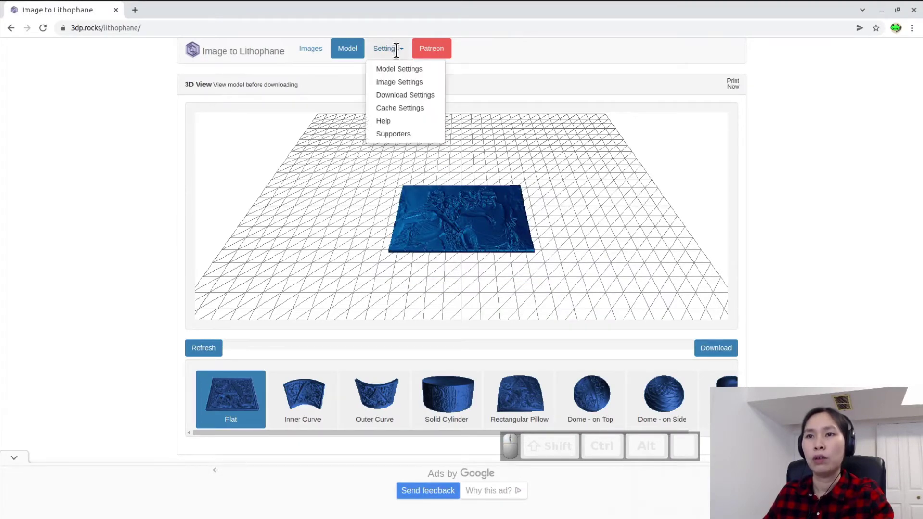
left_click(396, 69)
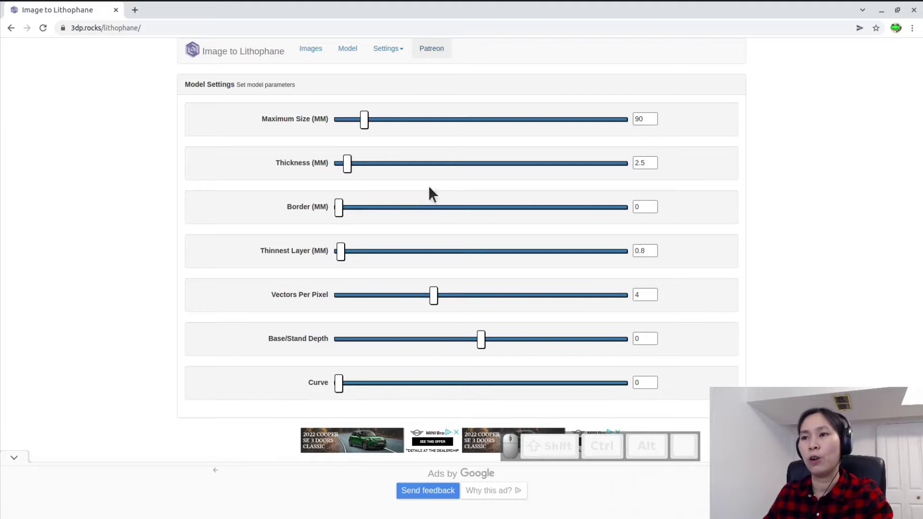
left_click(385, 49)
left_click(404, 82)
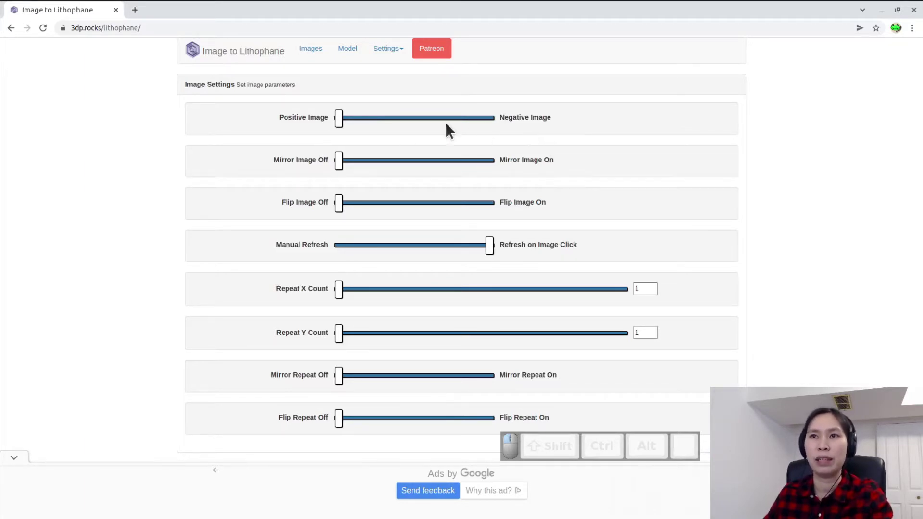
left_click(346, 47)
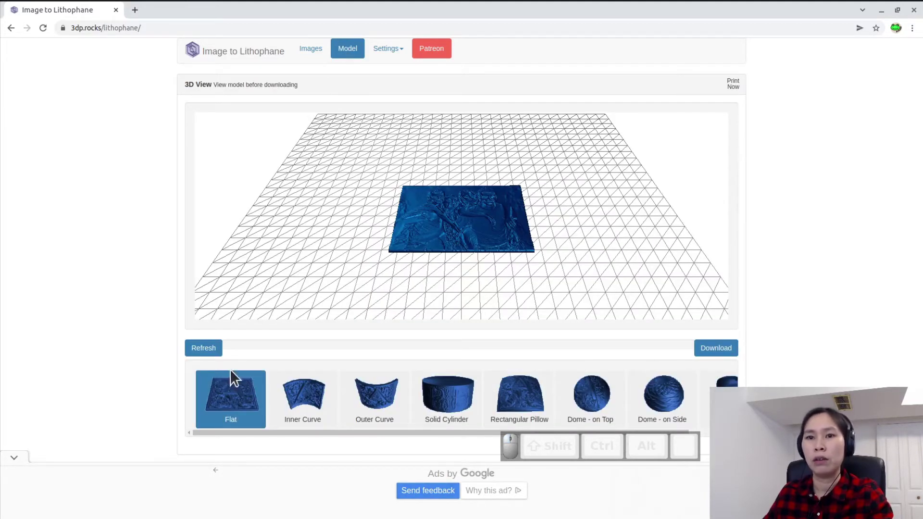
left_click(204, 347)
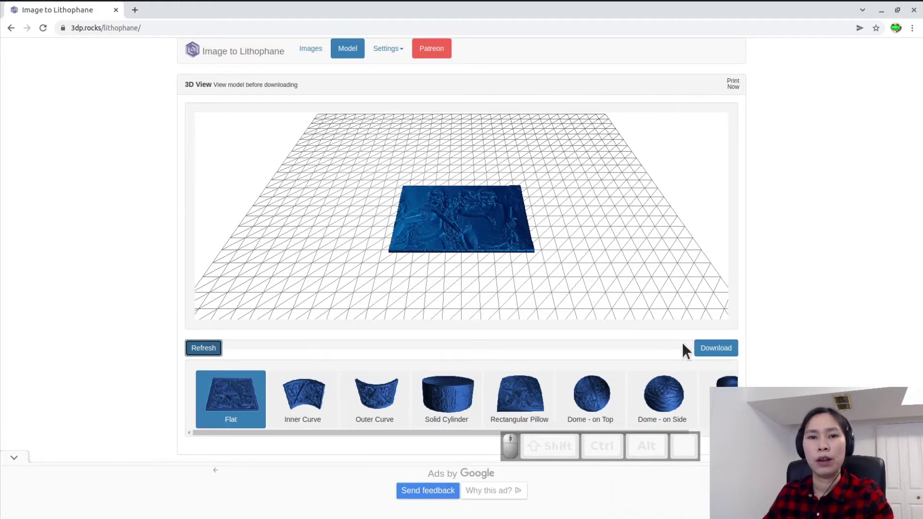
Download the photo lithophane STL and minimize the browser to the desktop
left_click(733, 348)
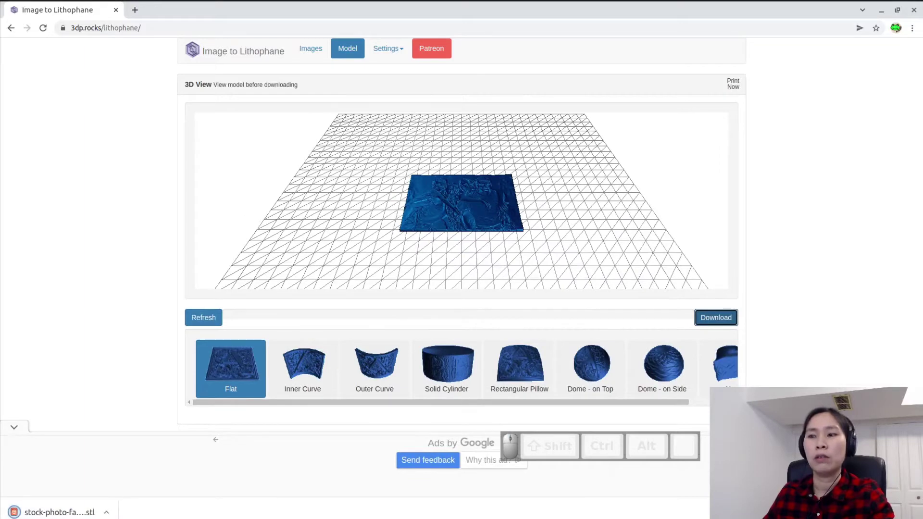
left_click(882, 11)
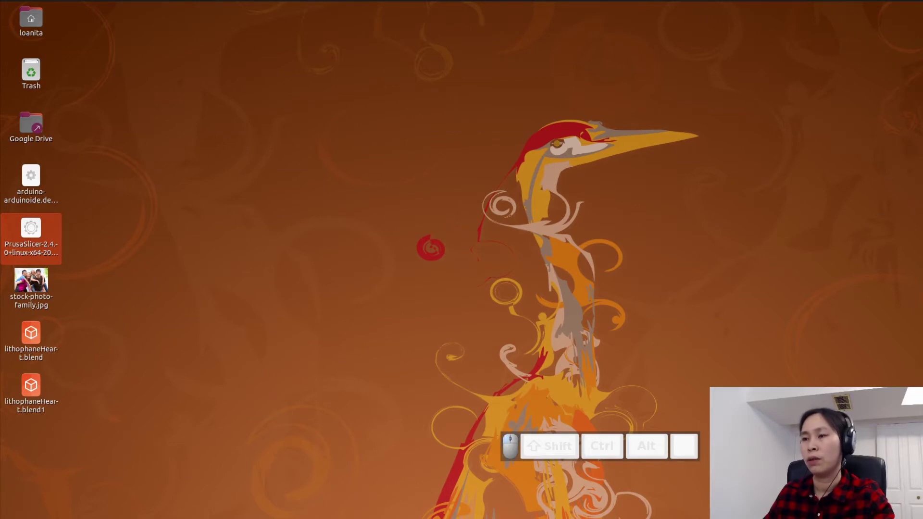
Launch Blender and open lithophaneHeart.blend from the Desktop
key("super+a")
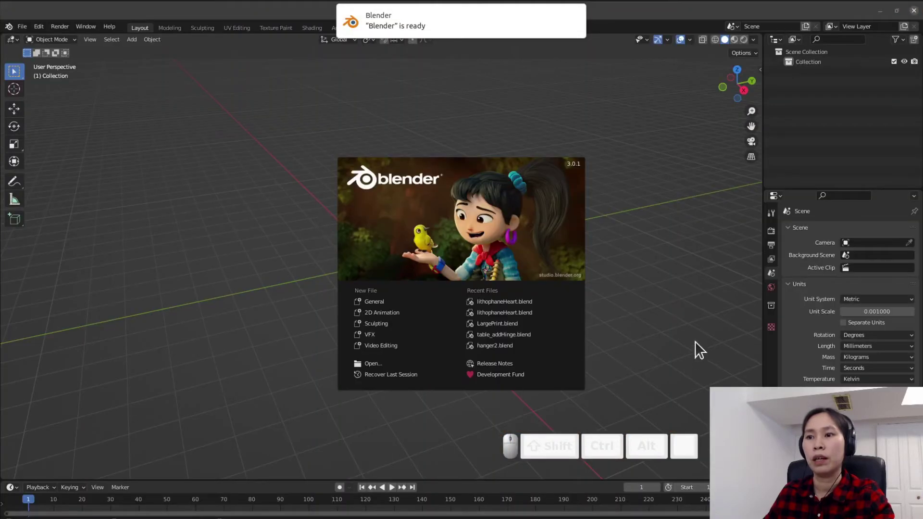
left_click(695, 341)
left_click(23, 28)
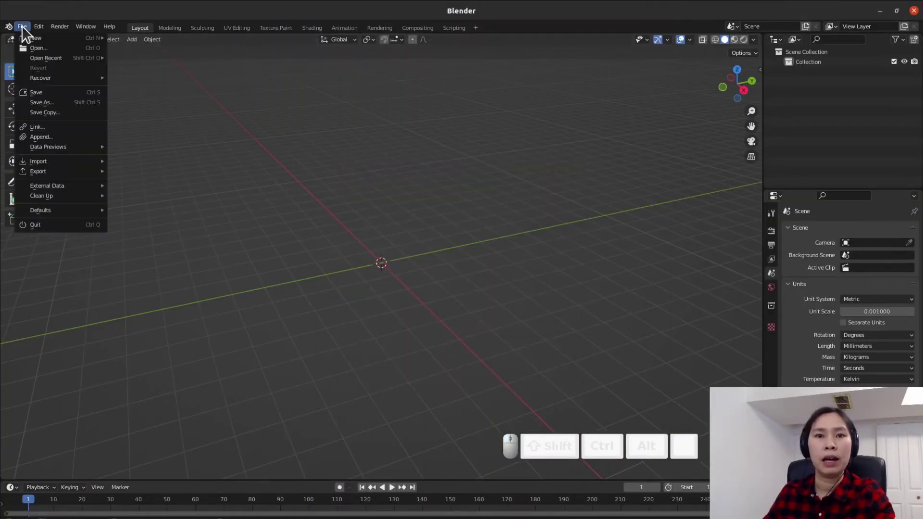
left_click(38, 48)
left_click(364, 191)
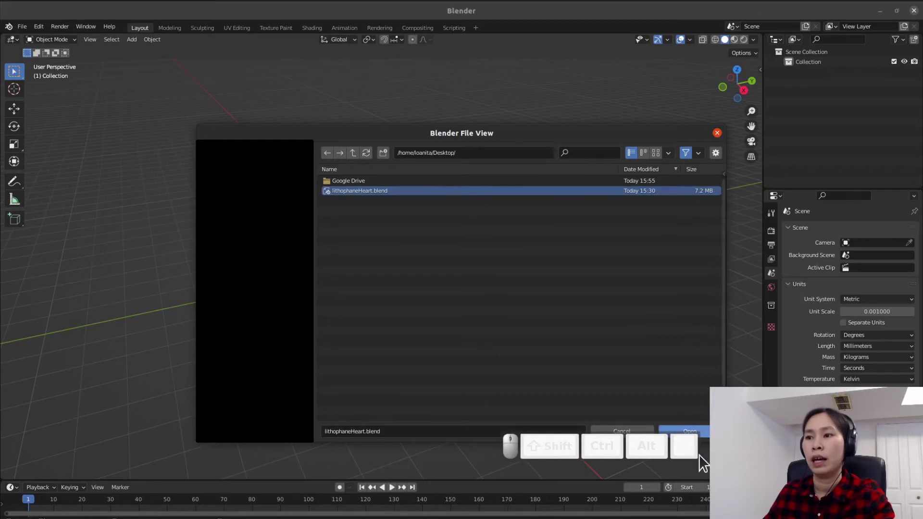
left_click(690, 431)
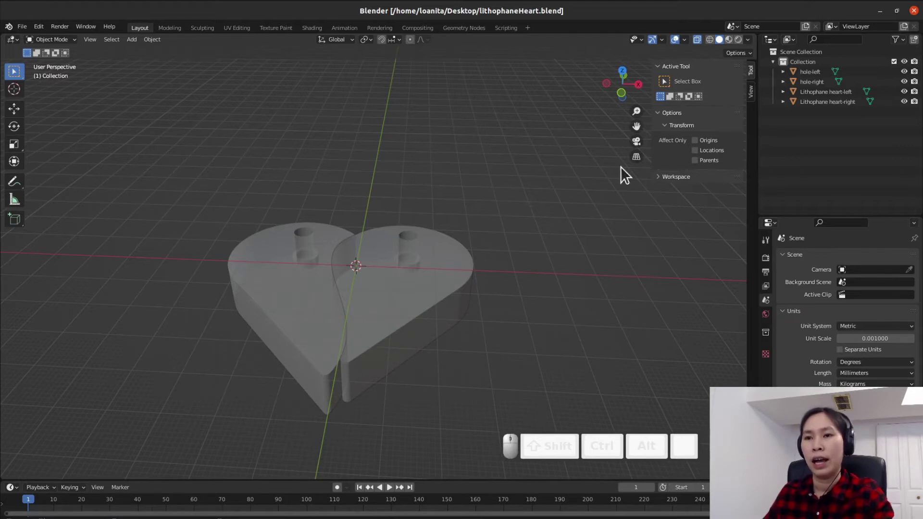
Select hole-right and hole-left in the Outliner, then show the File > Import formats
left_click(808, 82)
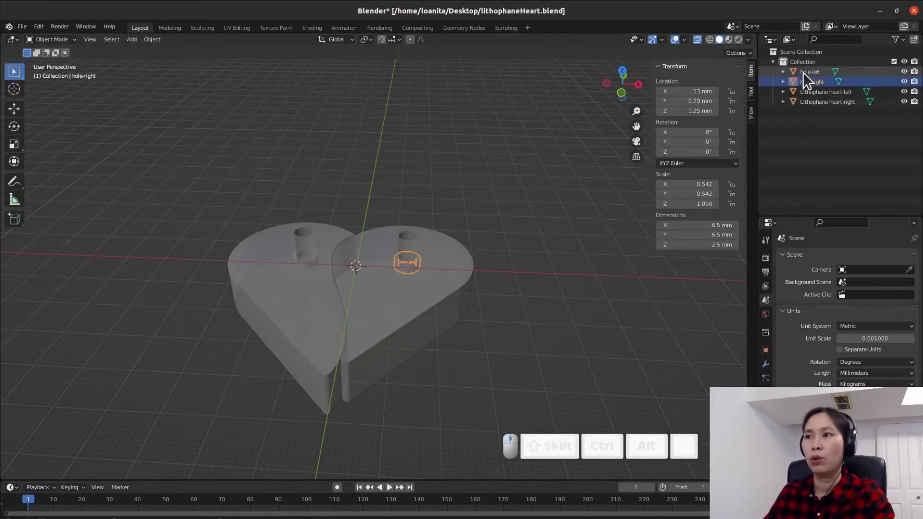
left_click(802, 72)
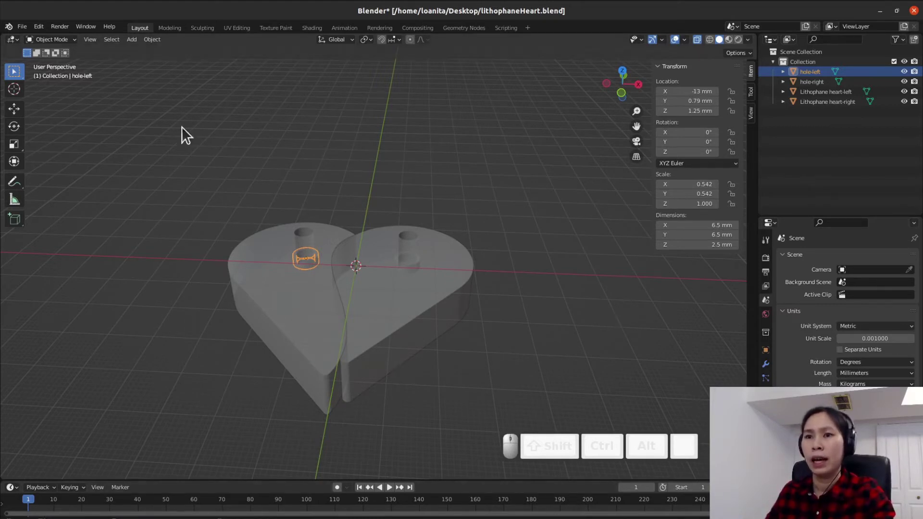
left_click(26, 29)
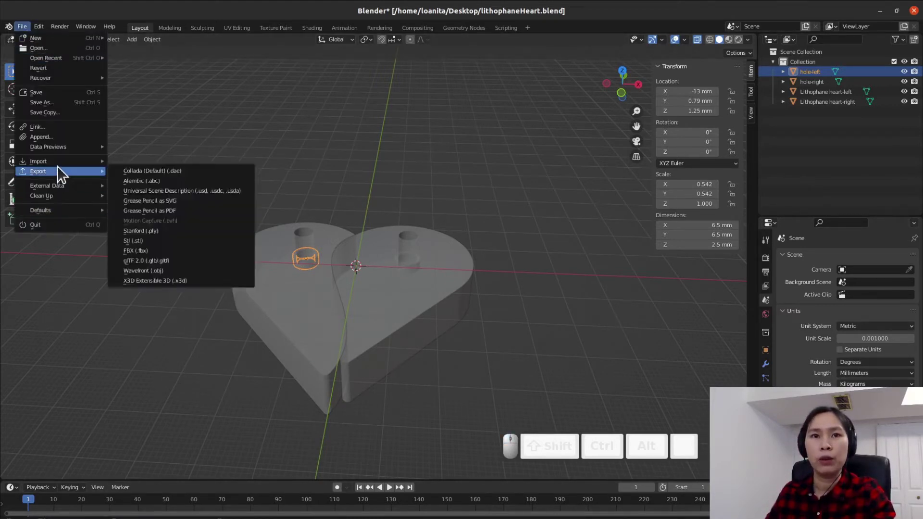
mouse_move(39, 161)
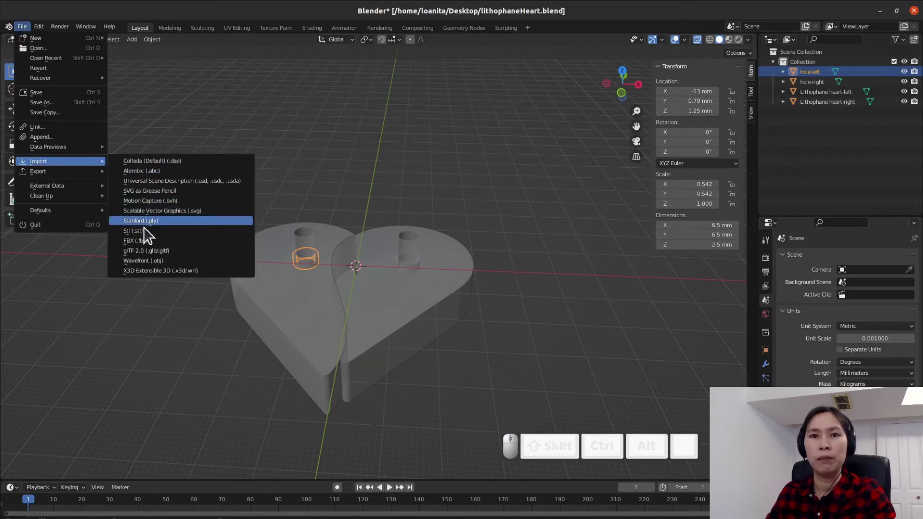
Import the family photo STL as an Stl (.stl) file and switch to top orthographic view
left_click(142, 232)
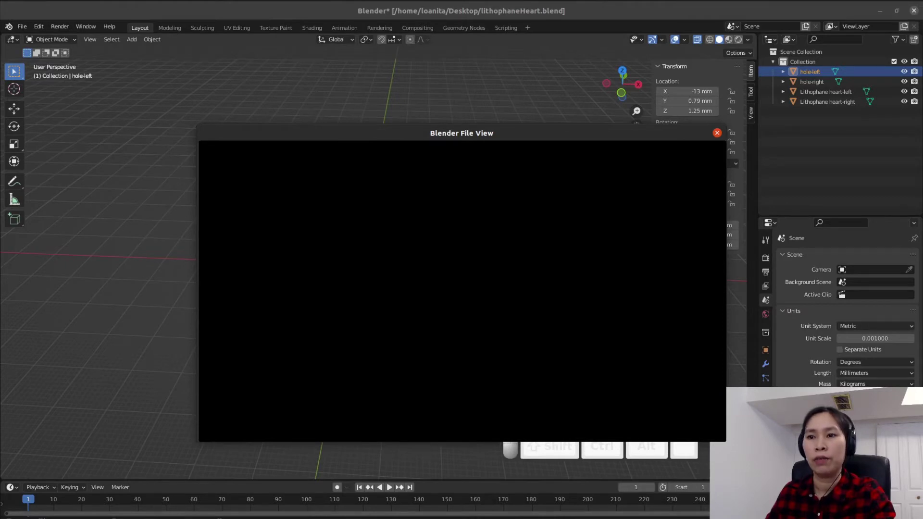
key("Escape")
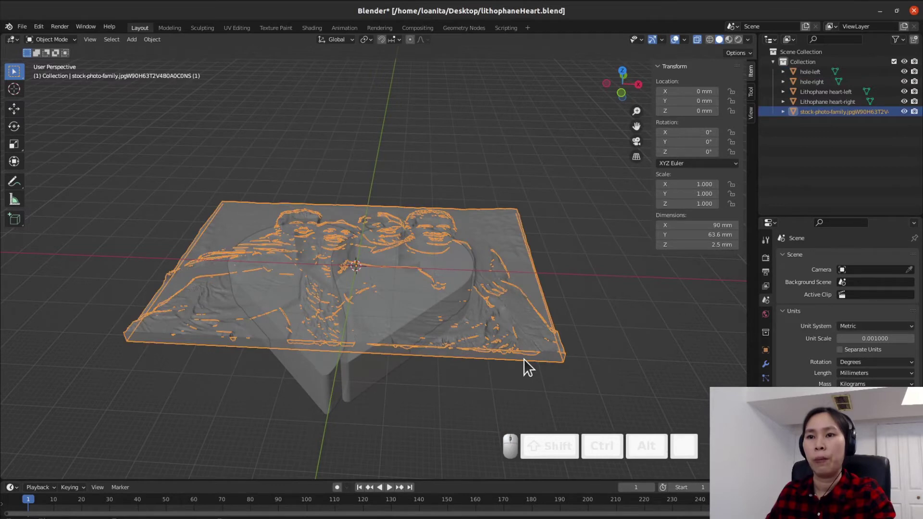
key("KP_7")
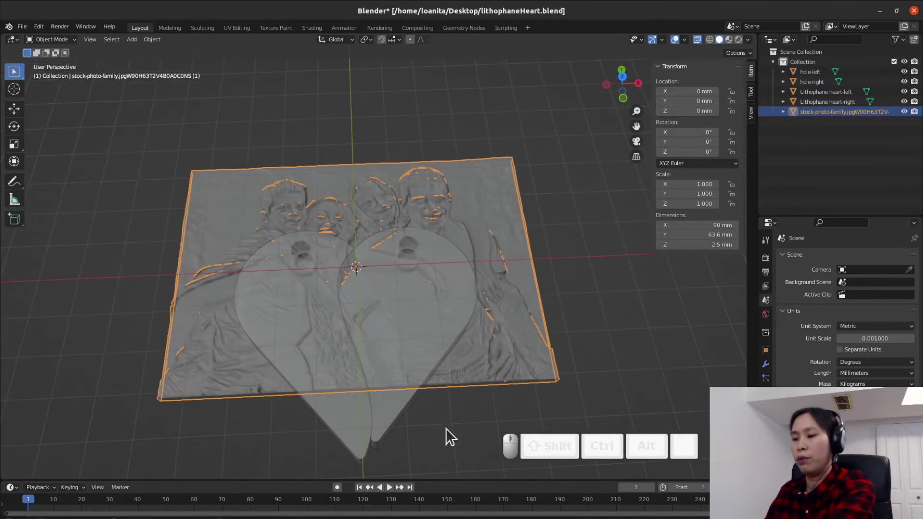
key("KP_7")
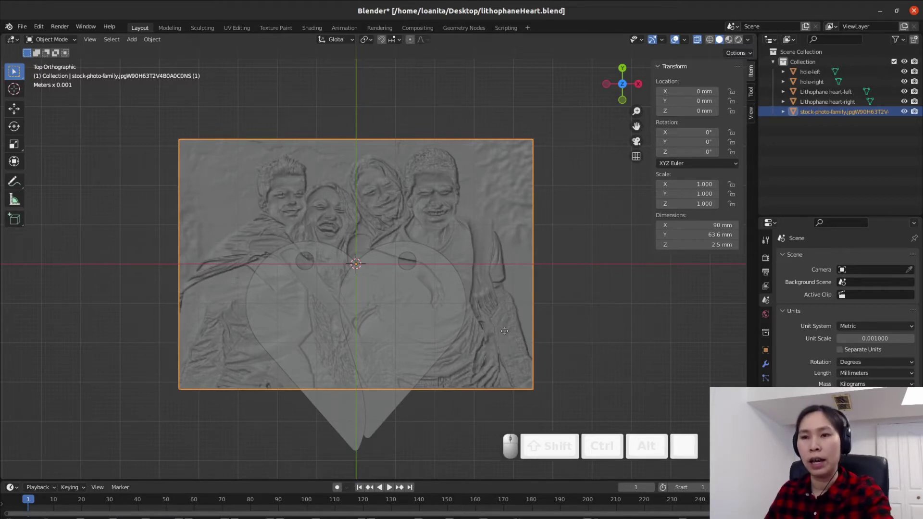
Move the photo plate down along Y over the heart
key("g")
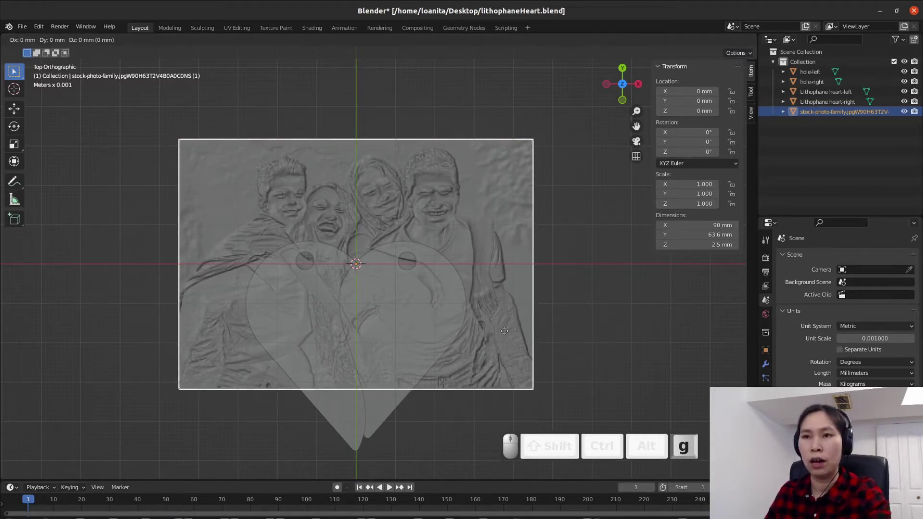
key("y")
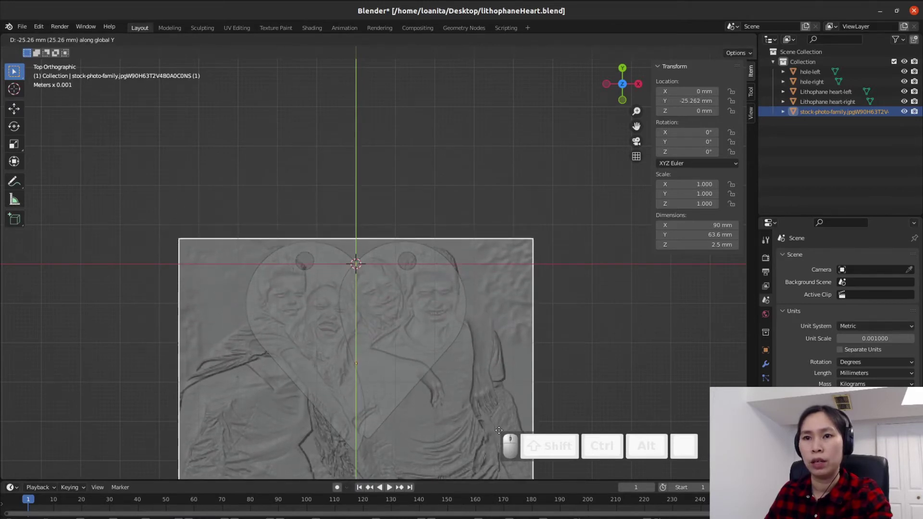
left_click(499, 430)
scroll(487, 404, "up", 1)
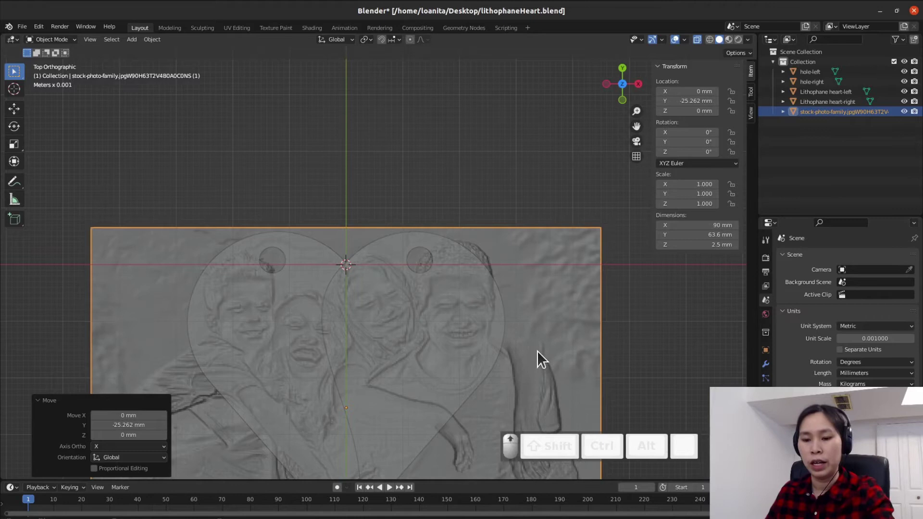
Shift the photo plane along X to centre it behind the heart, then deselect it
key("g")
key("x")
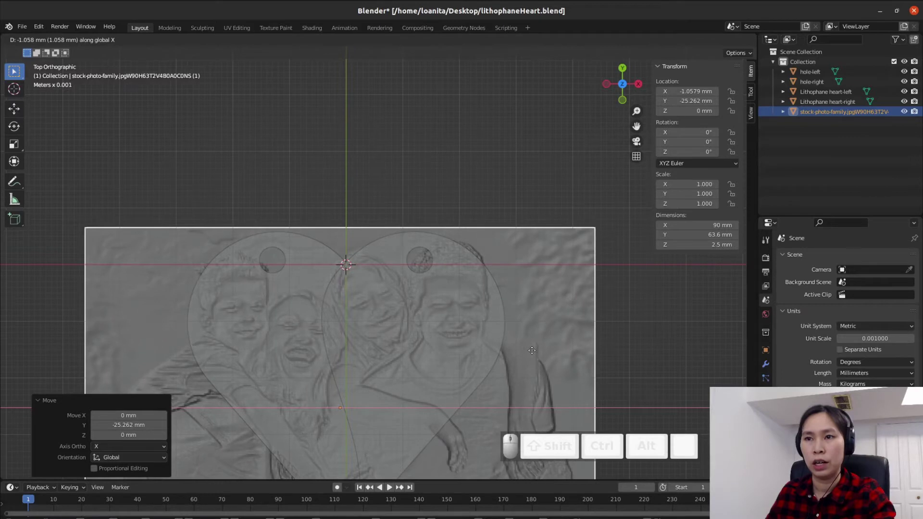
left_click(532, 350)
left_click(614, 340)
scroll(550, 367, "down", 2)
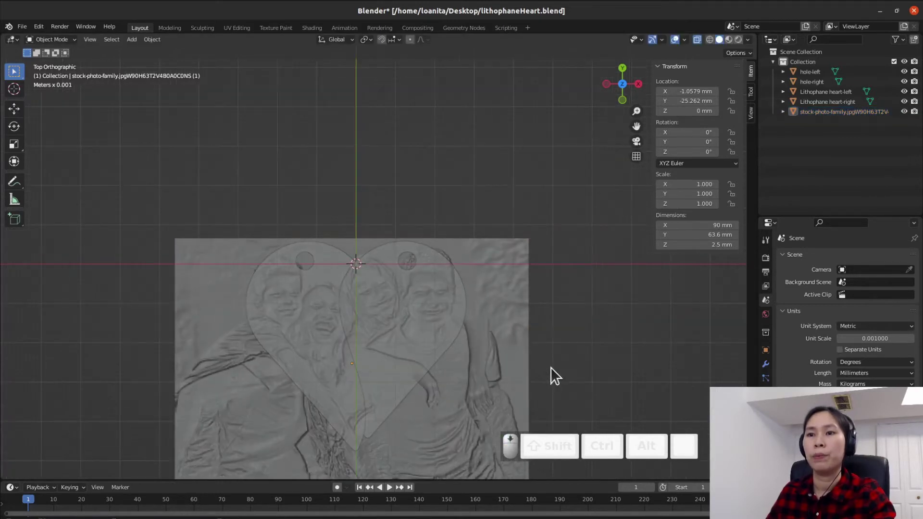
scroll(469, 377, "down", 2)
scroll(363, 417, "up", 1)
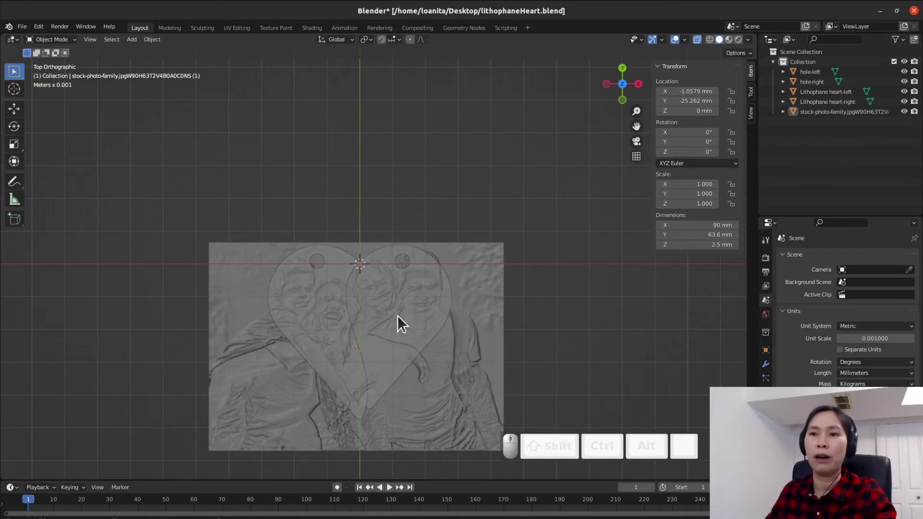
Duplicate the photo plane in place with Shift+D, then reselect the original stock-photo plane
left_click(471, 395)
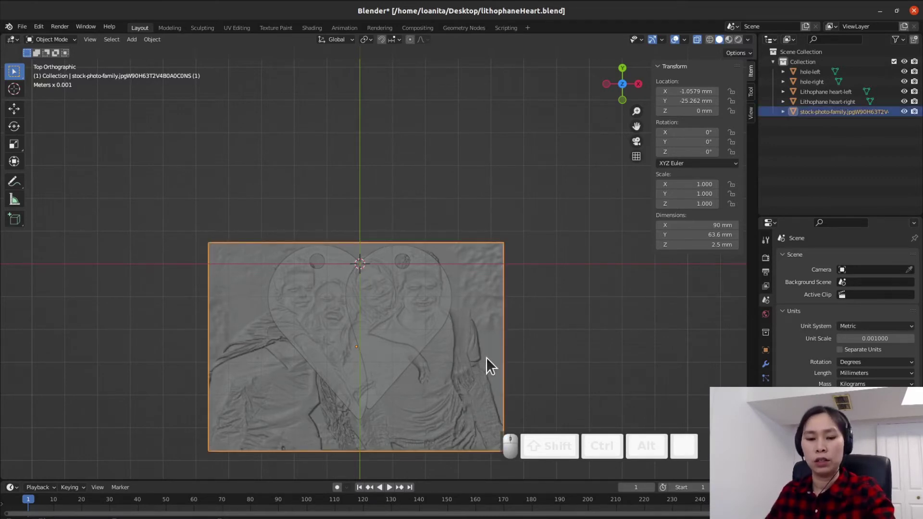
key("shift+d")
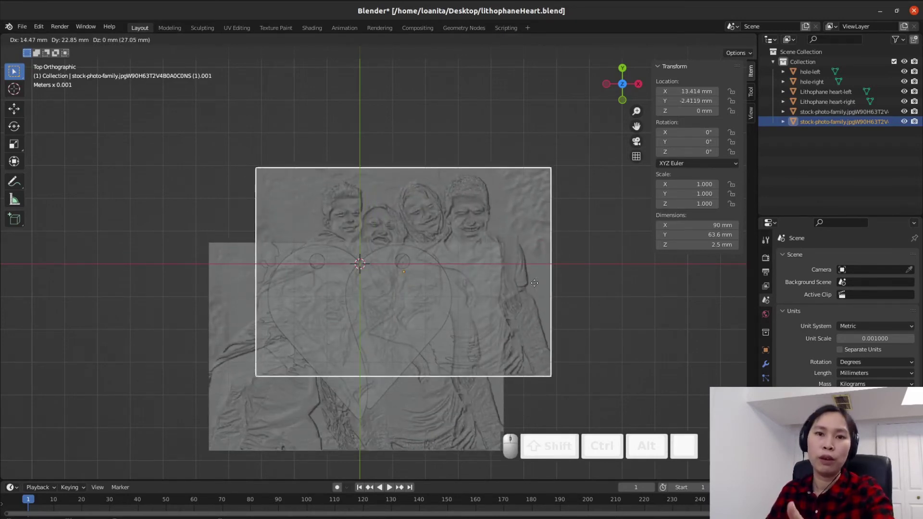
right_click(534, 281)
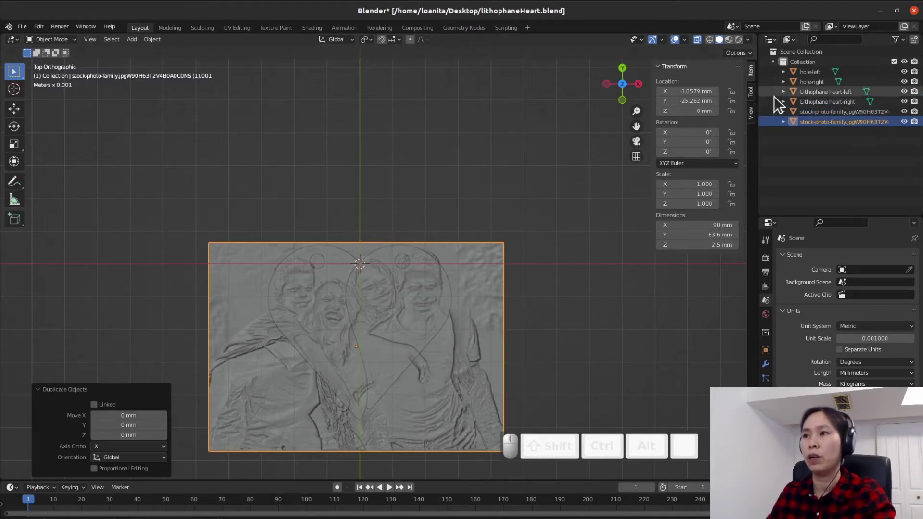
left_click(833, 112)
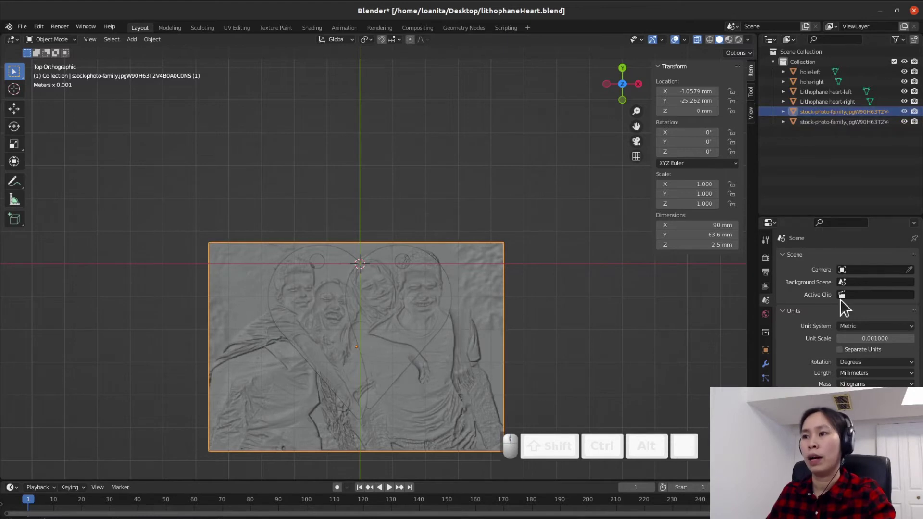
Add an Intersect Boolean modifier using Lithophane heart-right to the photo plane
left_click(767, 364)
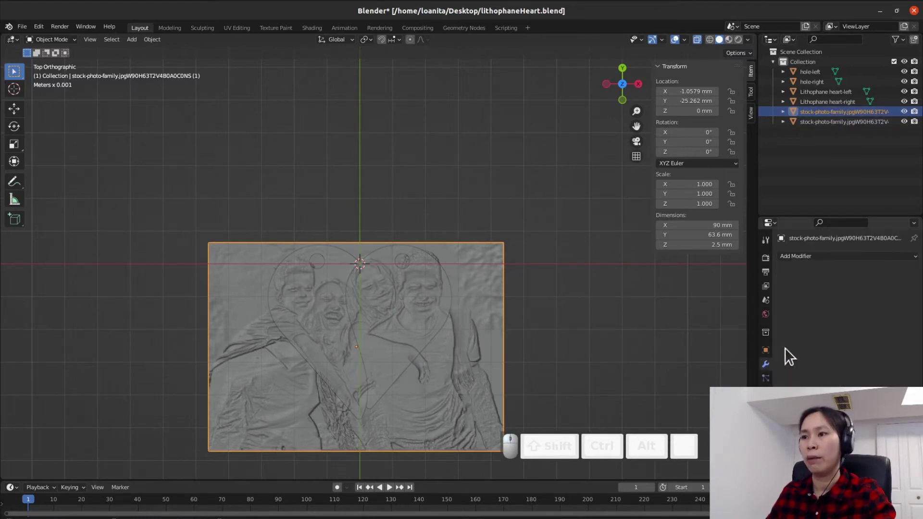
left_click(853, 257)
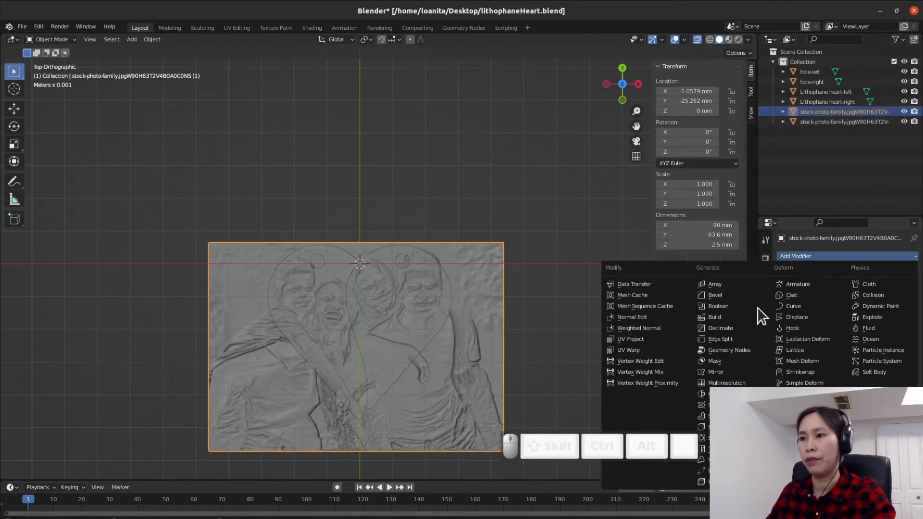
left_click(726, 306)
left_click(868, 312)
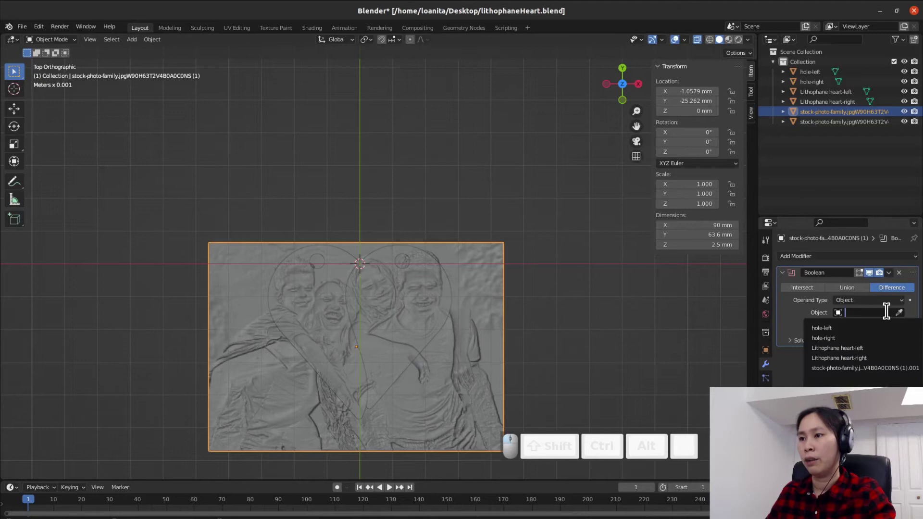
left_click(837, 357)
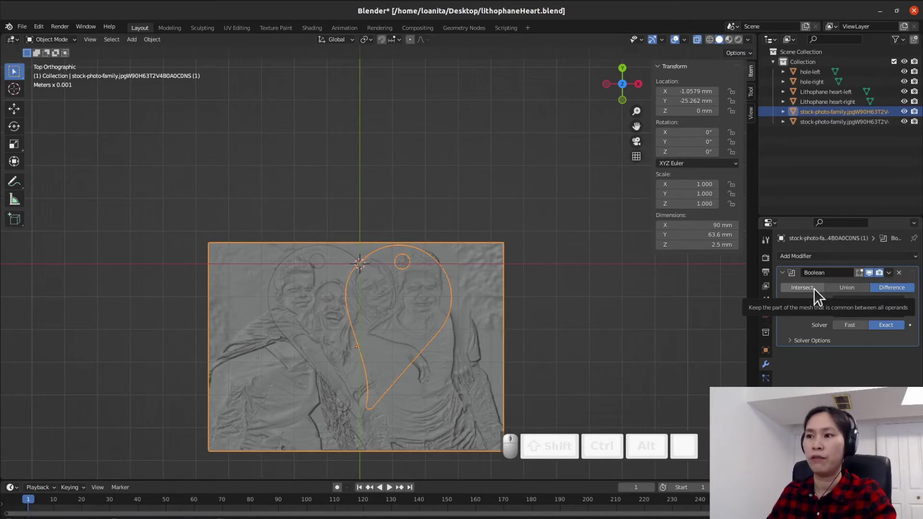
left_click(814, 288)
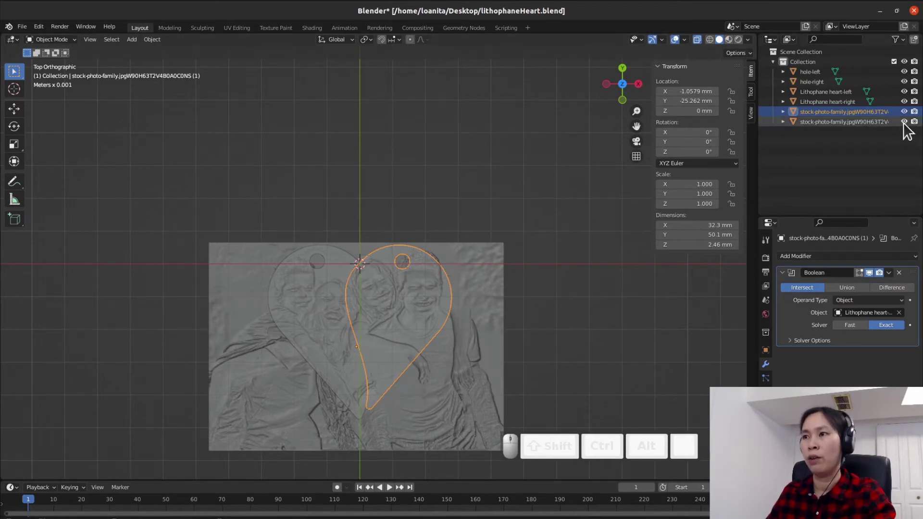
Hide Lithophane heart-right and the .001 duplicate plane, then view from the top
left_click(904, 102)
middle_click_drag(592, 291, 516, 312)
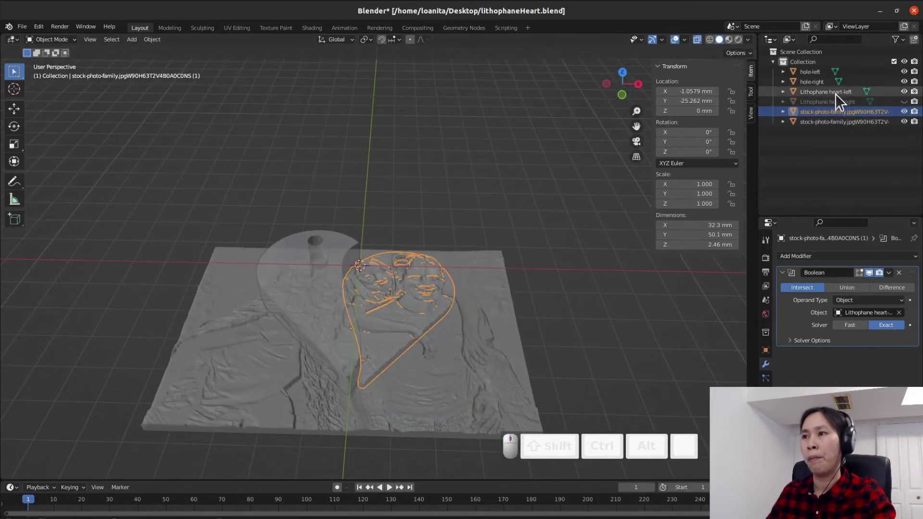
left_click(904, 122)
middle_click_drag(564, 329, 530, 370)
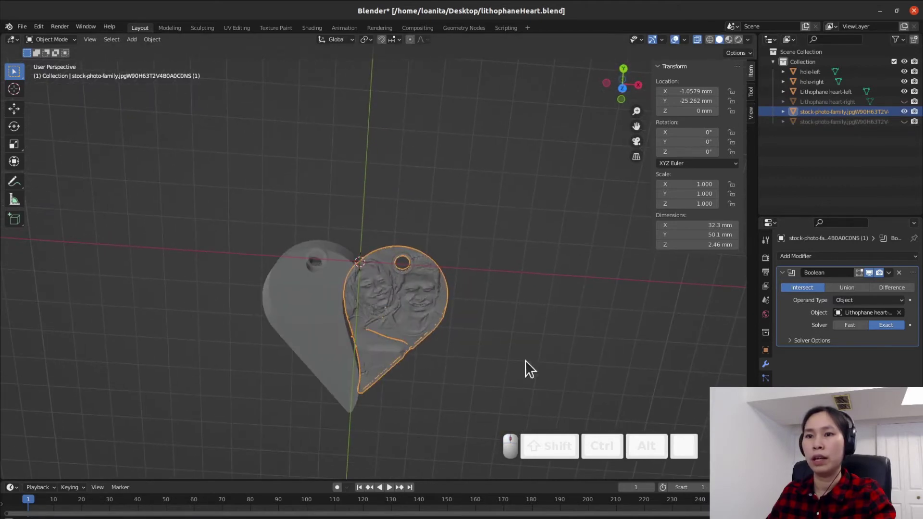
mouse_move(411, 400)
middle_mouse_down()
mouse_move(502, 281)
mouse_move(546, 373)
mouse_move(621, 249)
middle_mouse_up()
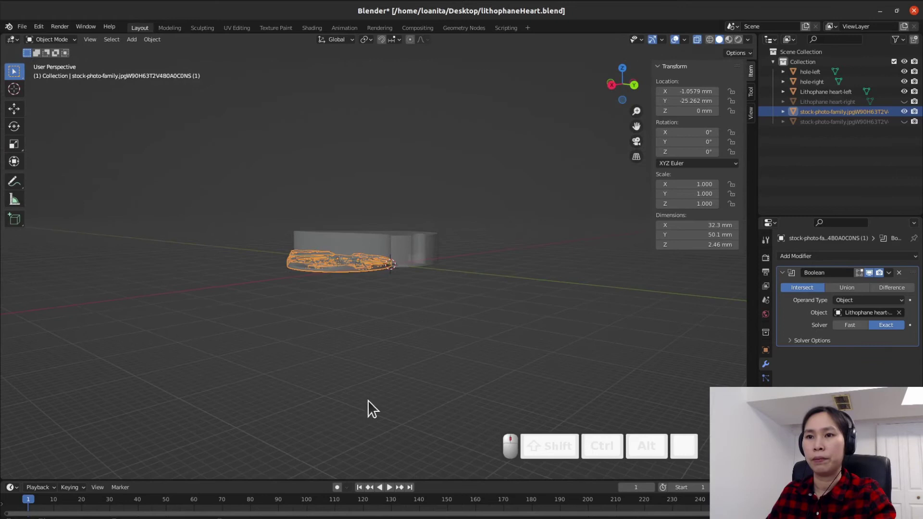
key("KP_7")
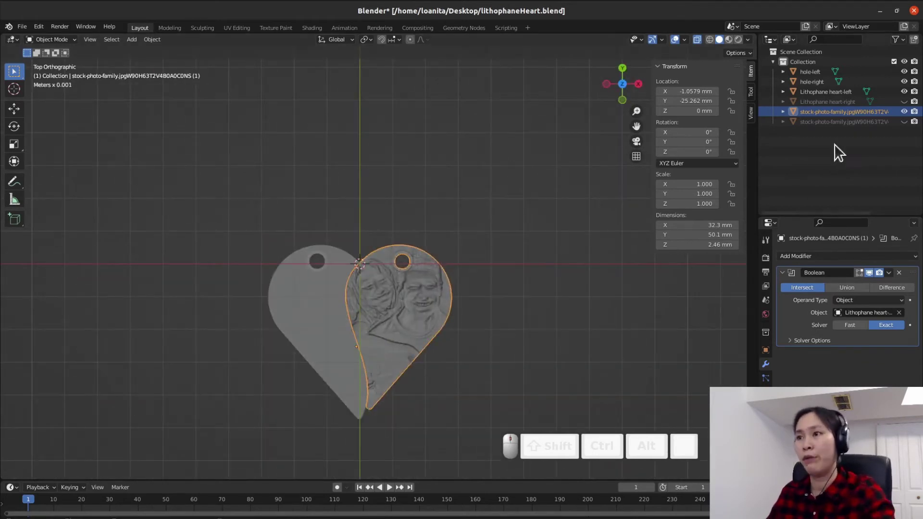
Unhide the .001 plane and give it an Intersect Boolean with Lithophane heart-left
left_click(904, 121)
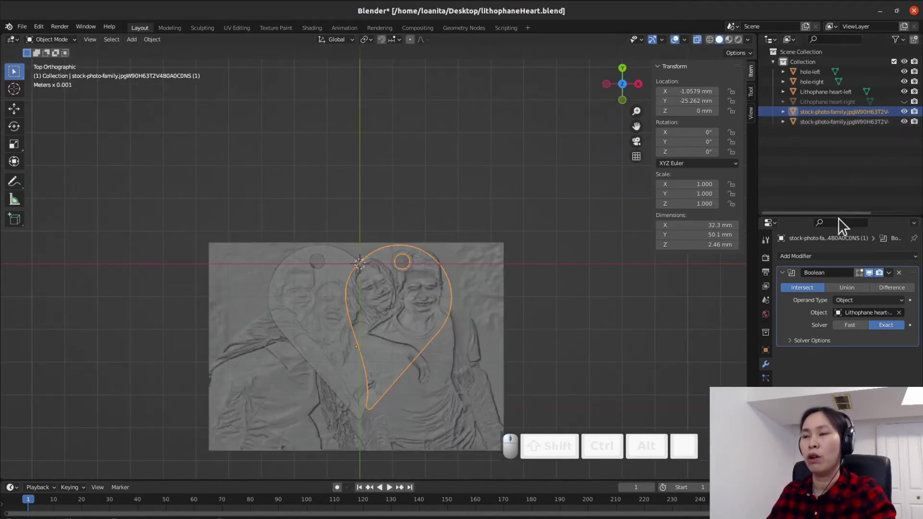
left_click(428, 394)
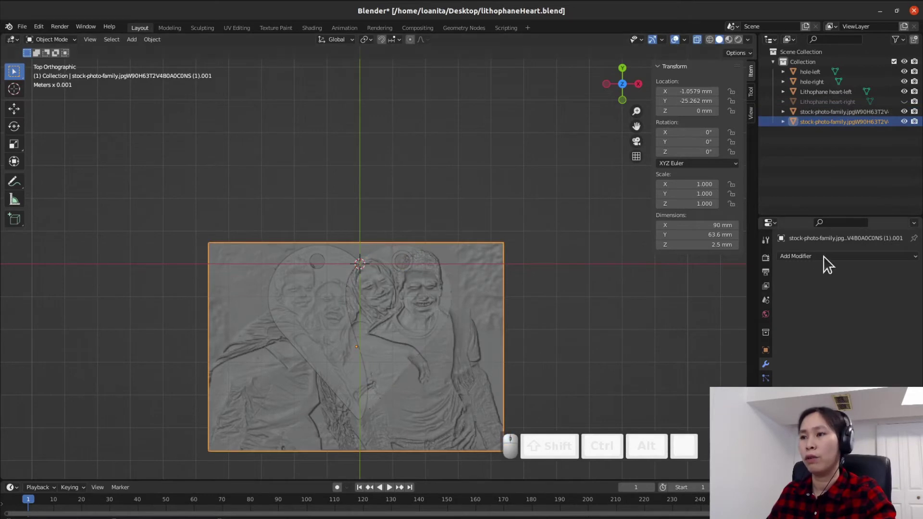
left_click(807, 257)
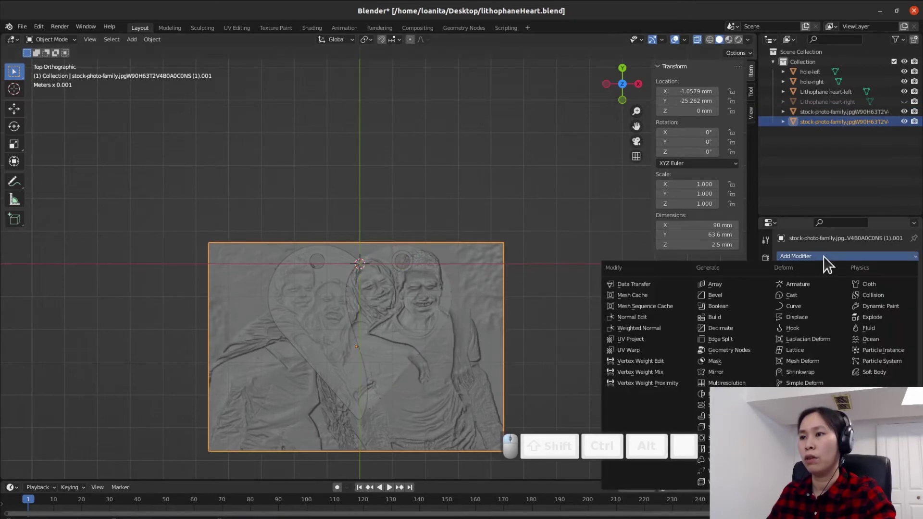
left_click(722, 306)
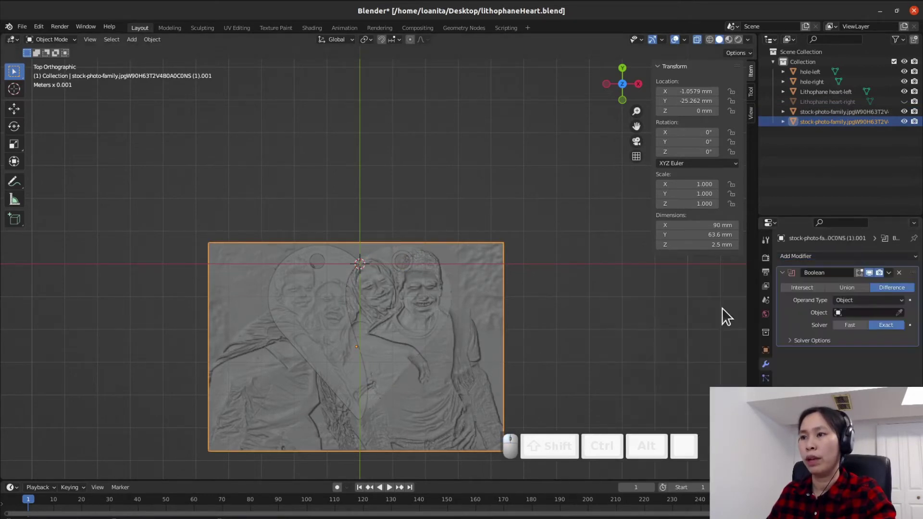
left_click(789, 288)
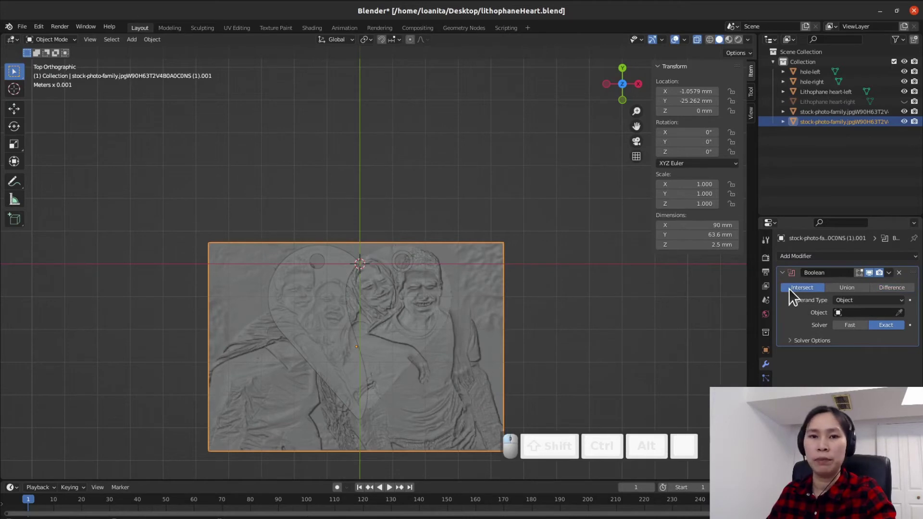
left_click(872, 312)
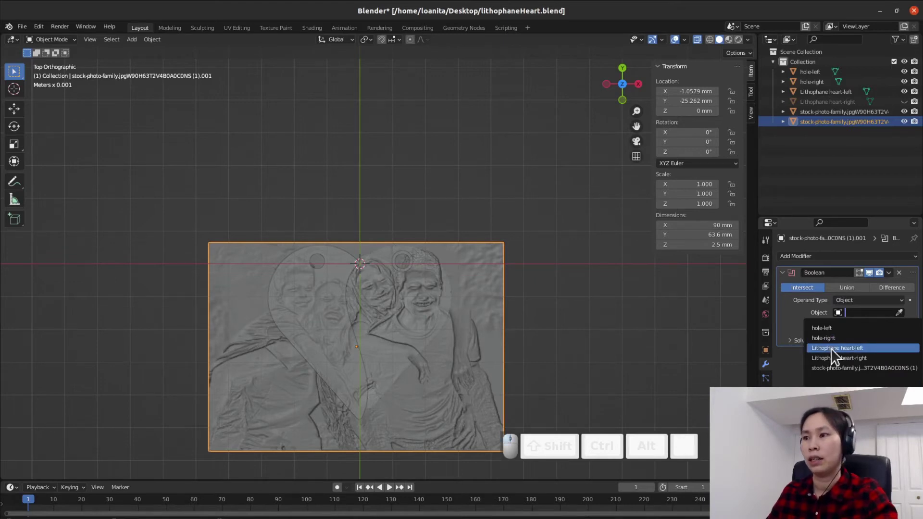
left_click(830, 348)
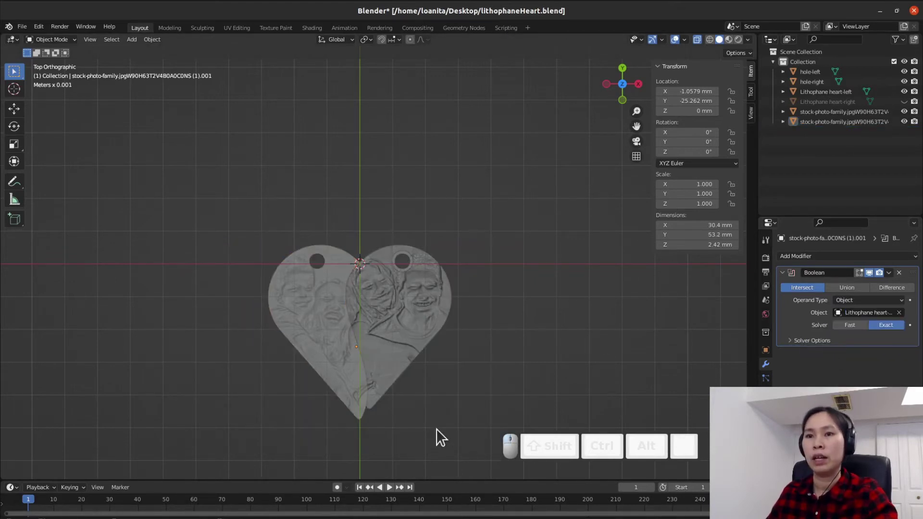
middle_click_drag(436, 429, 440, 366)
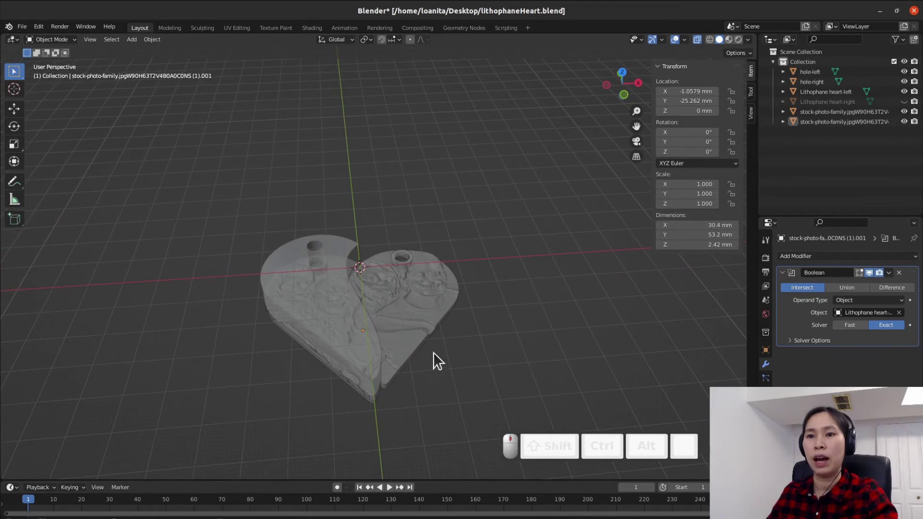
Hide the Lithophane heart-left cutter and orbit to view the heart from above
left_click(903, 92)
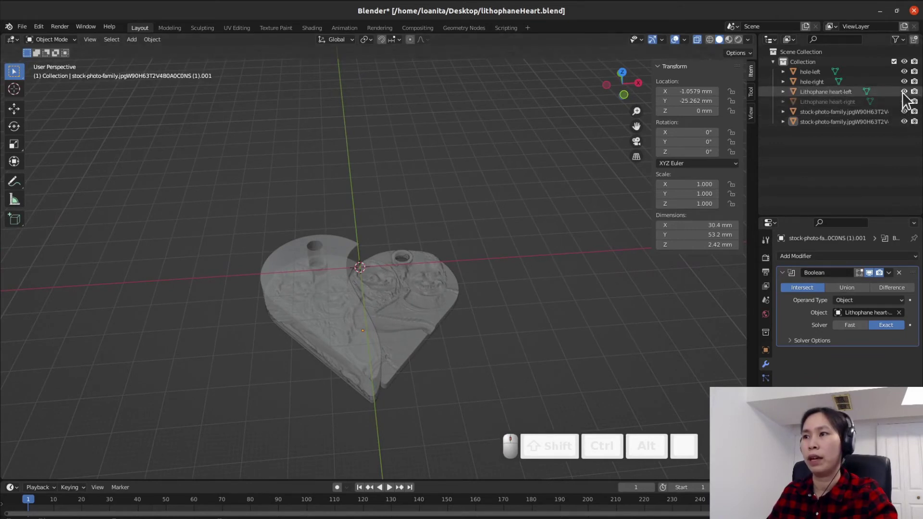
middle_click_drag(519, 281, 551, 327)
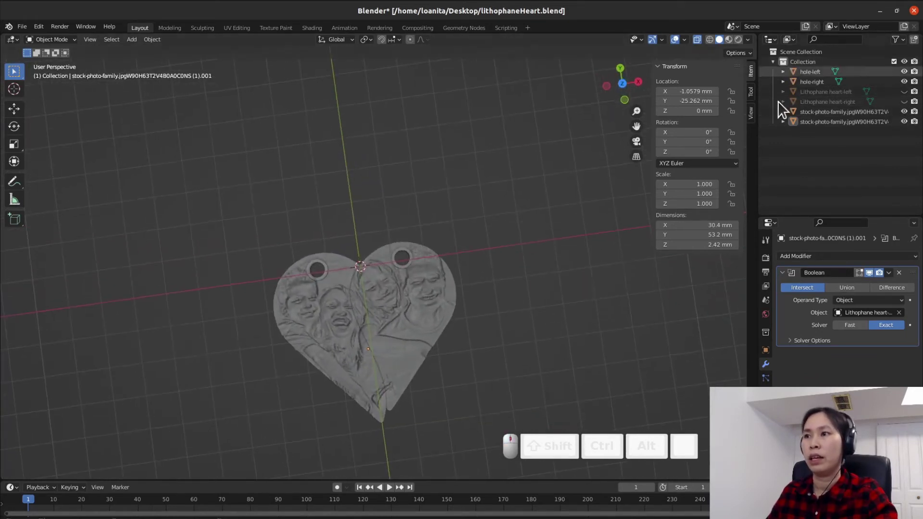
middle_click_drag(480, 303, 487, 272)
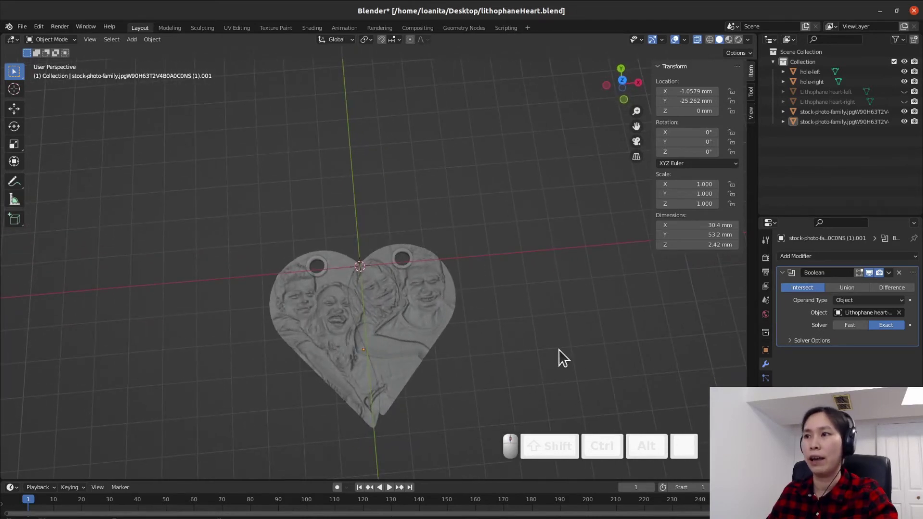
middle_click_drag(536, 351, 490, 288)
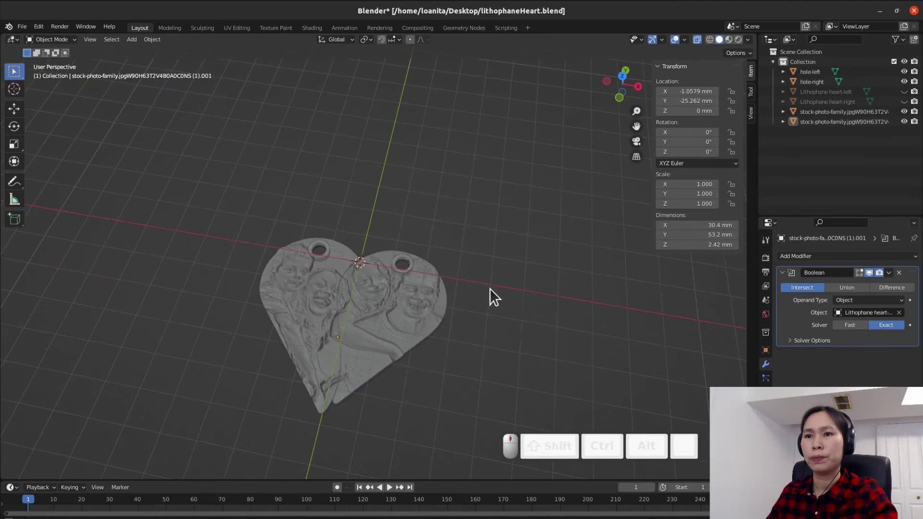
scroll(489, 288, "up", 2)
scroll(389, 277, "up", 2)
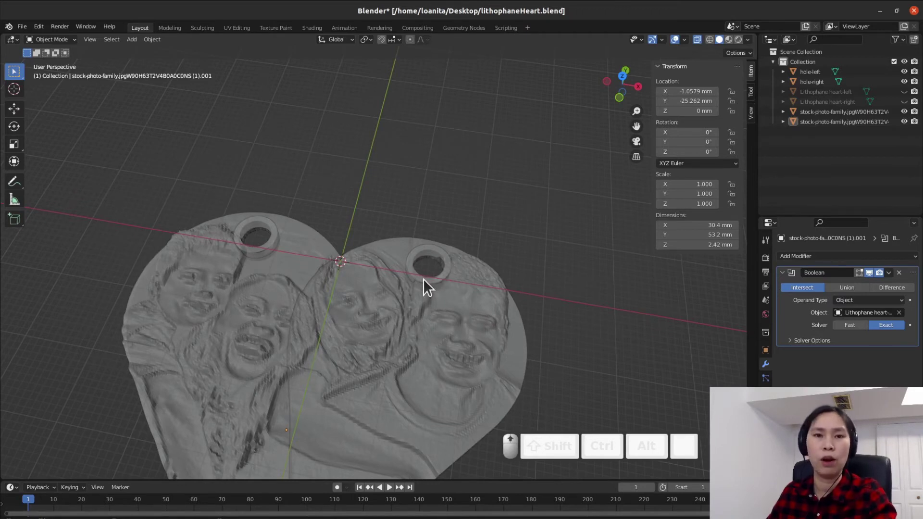
Select the right heart half together with the hole-right cylinder
left_click(810, 72)
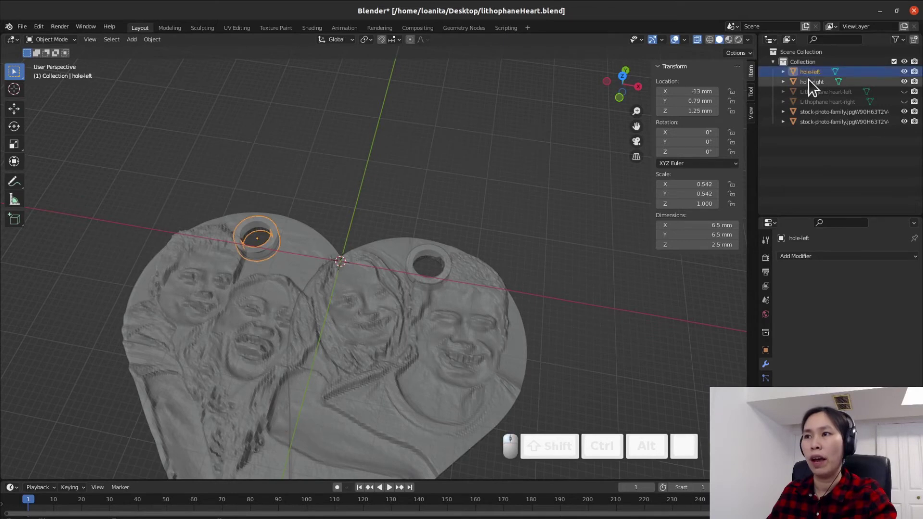
left_click(570, 278)
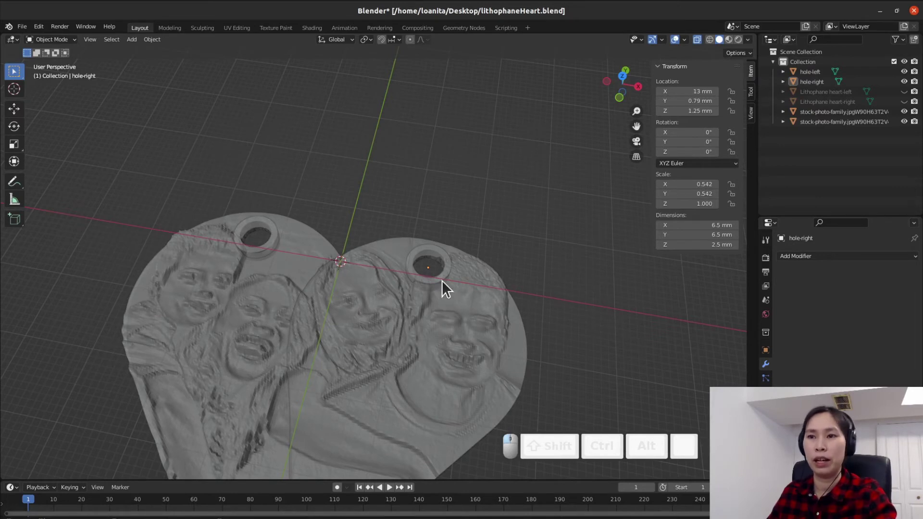
left_click(445, 253)
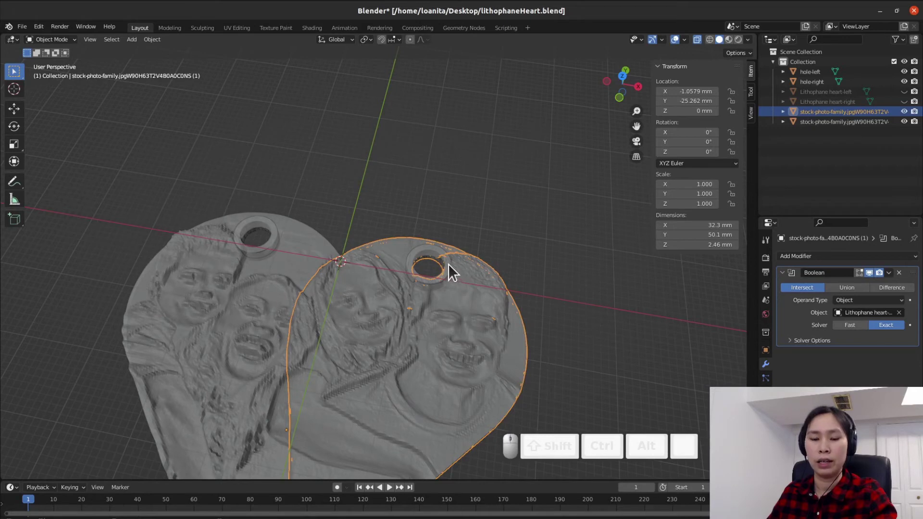
left_click(430, 258, "shift")
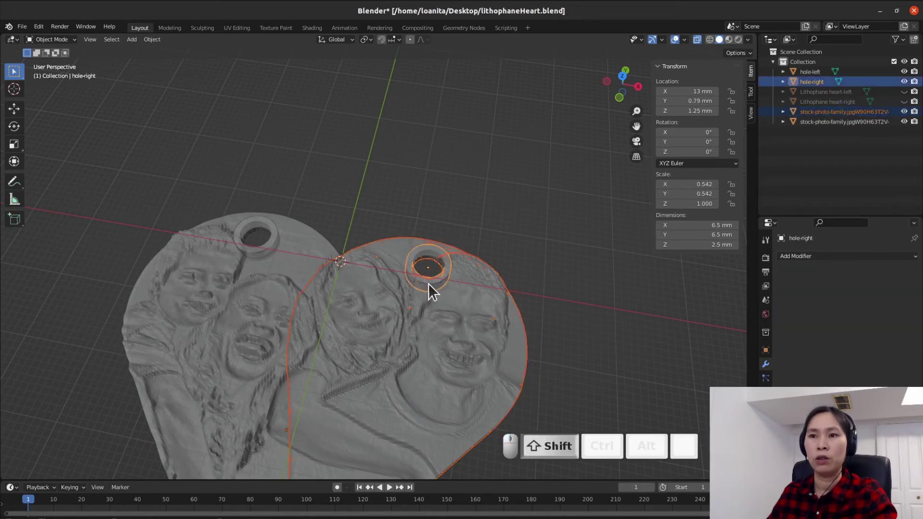
Export the selection as lithophaneHeartRight.stl, then select the left heart half
left_click(22, 26)
mouse_move(38, 171)
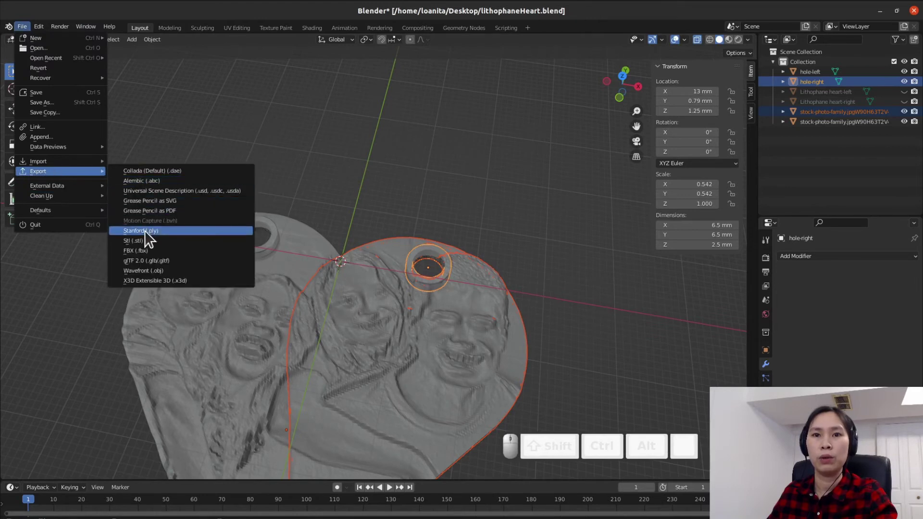
left_click(144, 240)
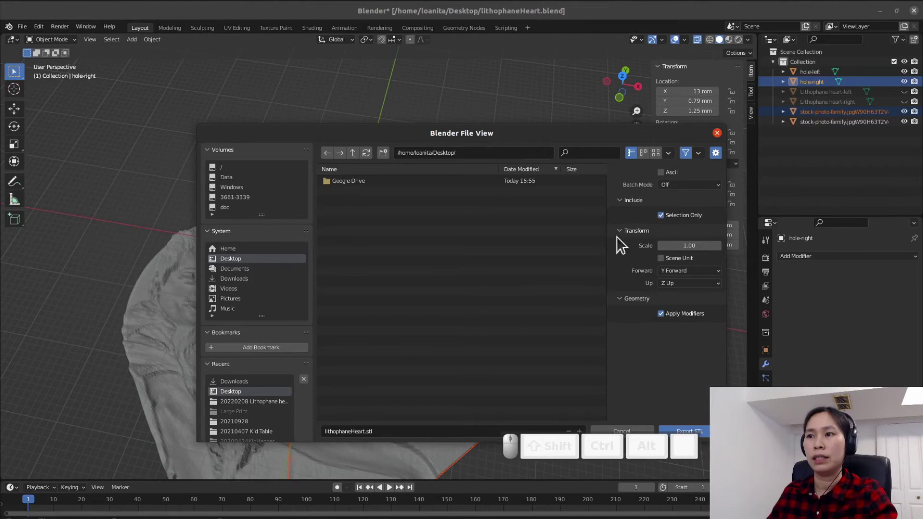
double_click(358, 431)
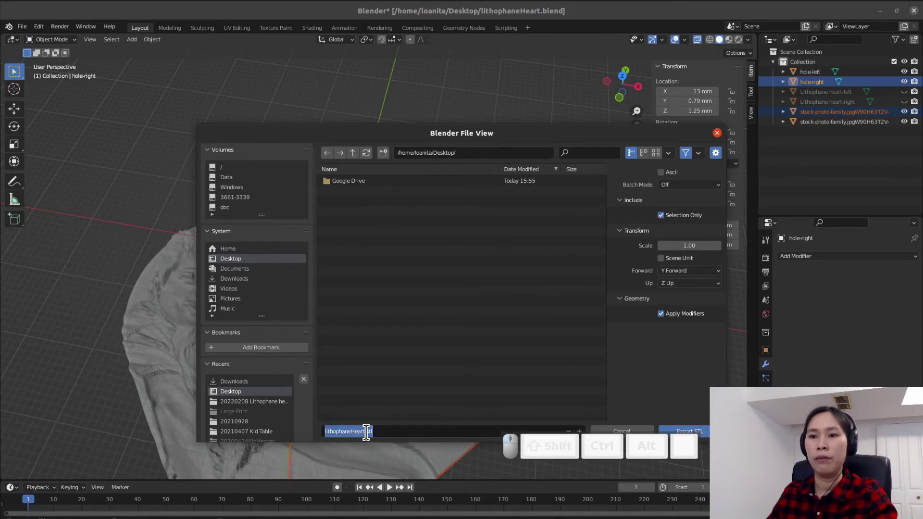
left_click(366, 432)
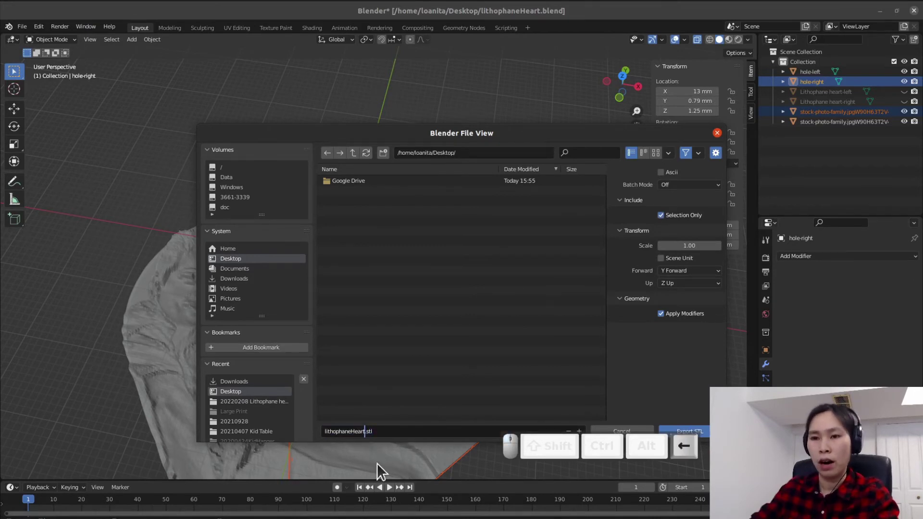
type("Right")
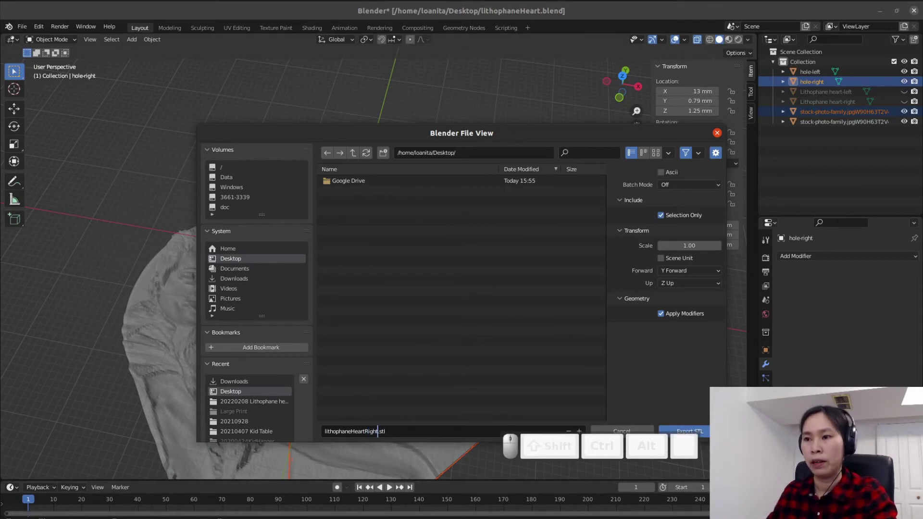
key("Return")
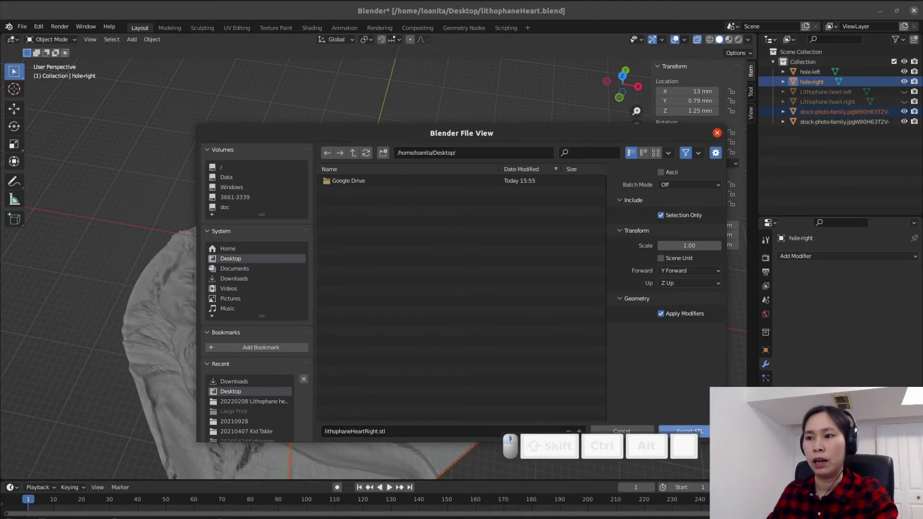
key("Return")
left_click(271, 293)
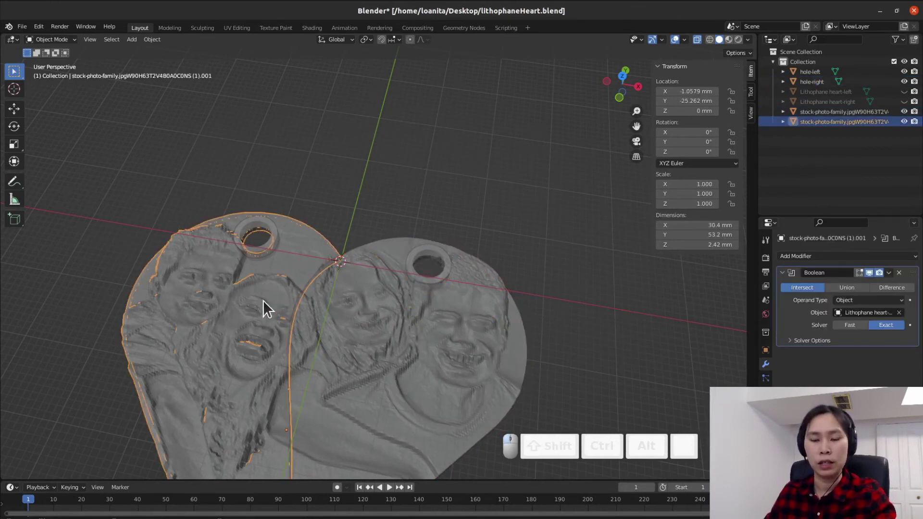
Add hole-left to the selection, export as lithophaneHeartLeft.stl, then deselect everything
left_click(268, 230, "shift")
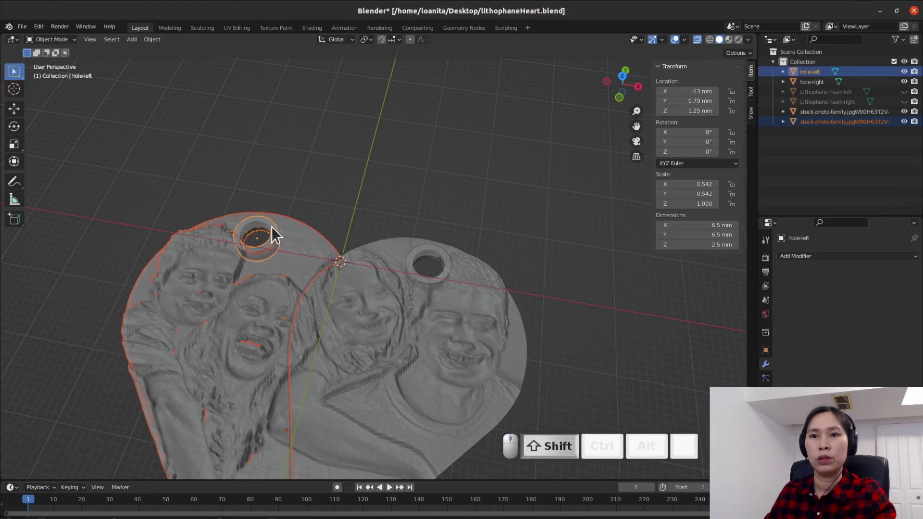
left_click(20, 27)
mouse_move(39, 171)
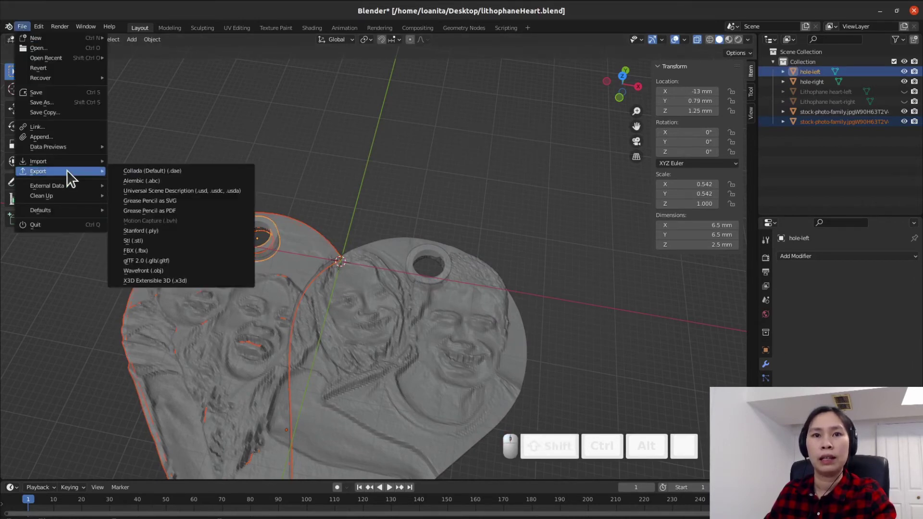
left_click(133, 240)
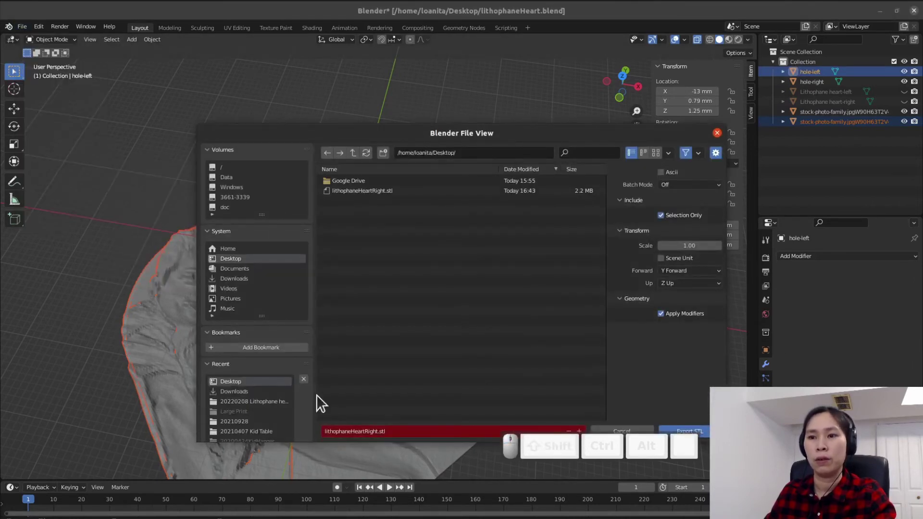
left_click(356, 432)
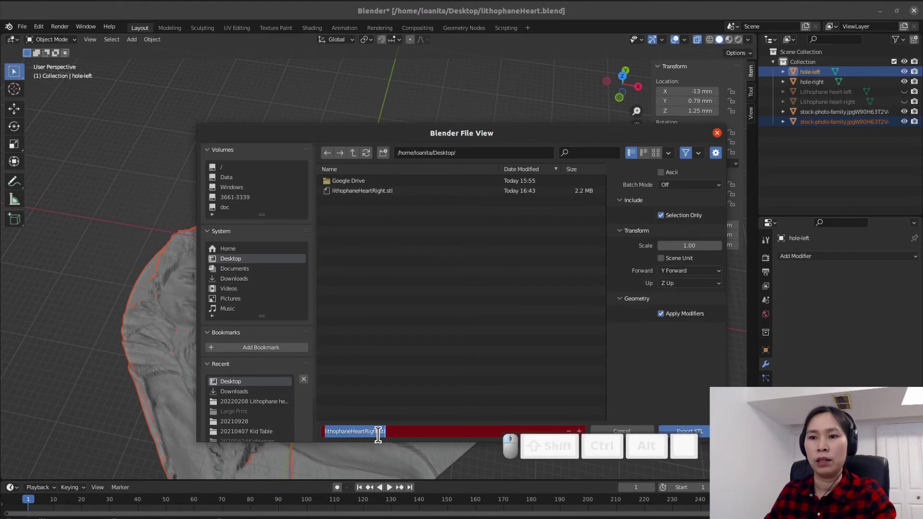
left_click_drag(378, 433, 371, 433)
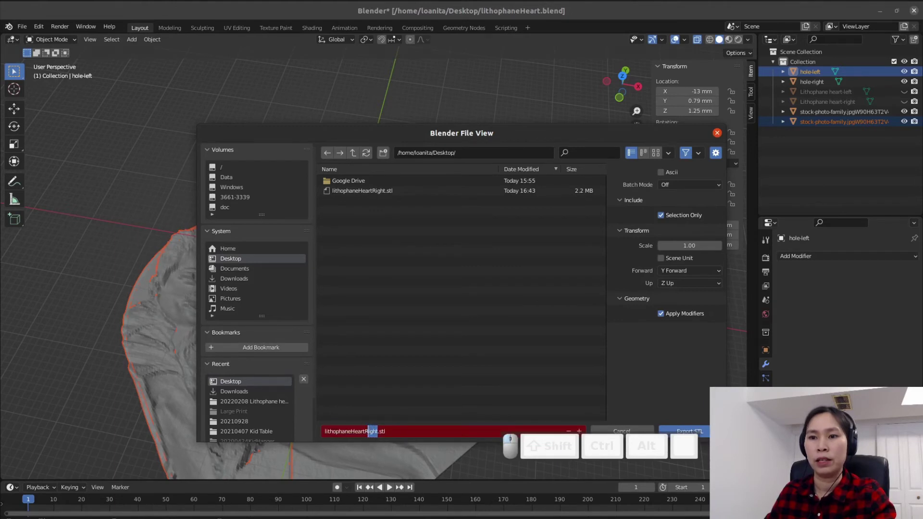
key("BackSpace")
key("BackSpace")
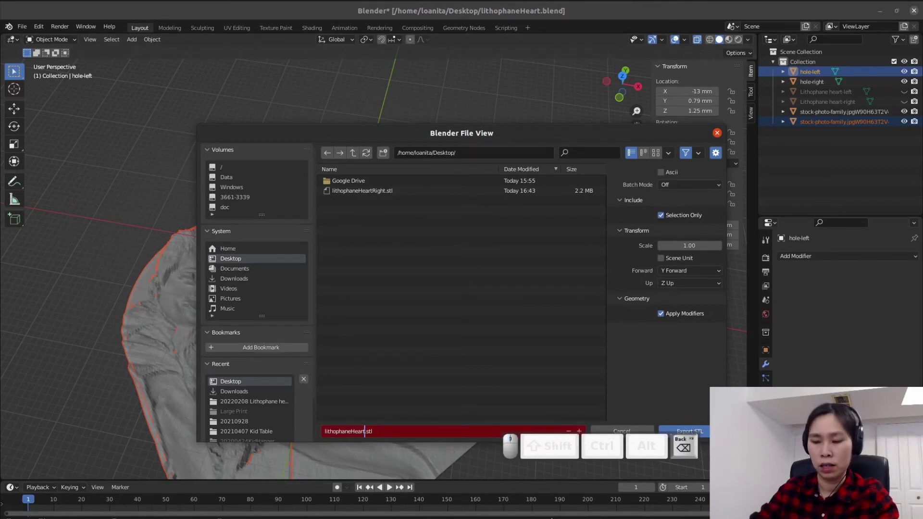
type("Left")
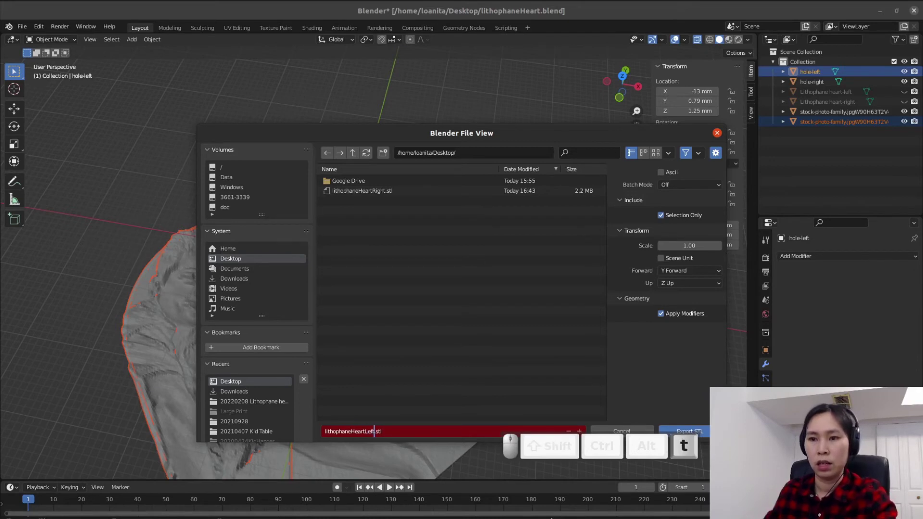
left_click(692, 431)
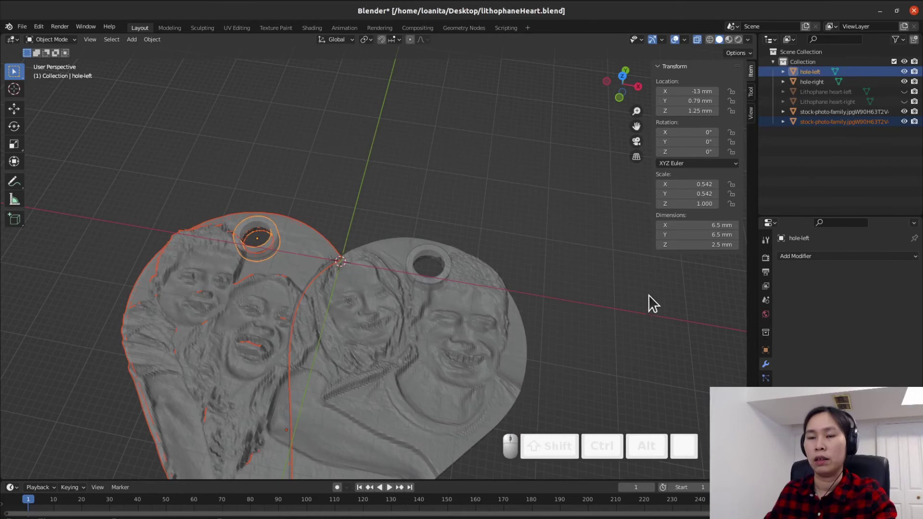
left_click(554, 209)
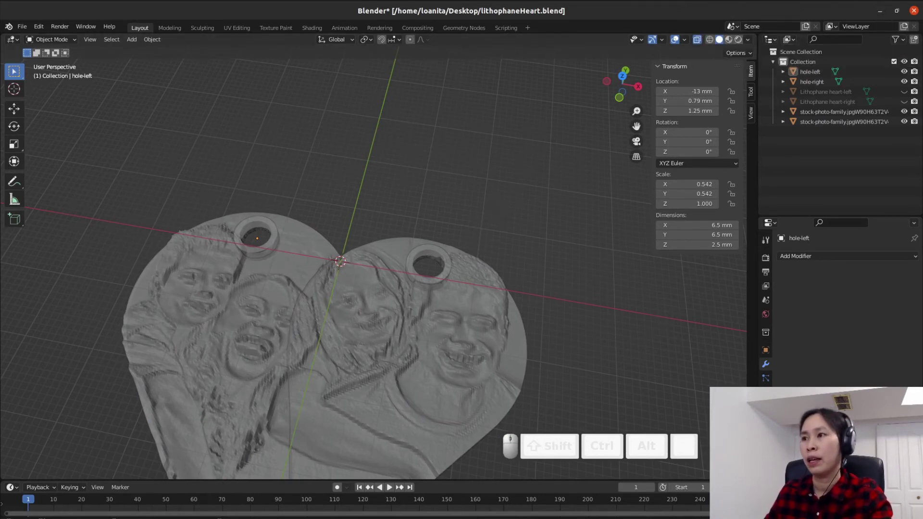
key("alt+Tab")
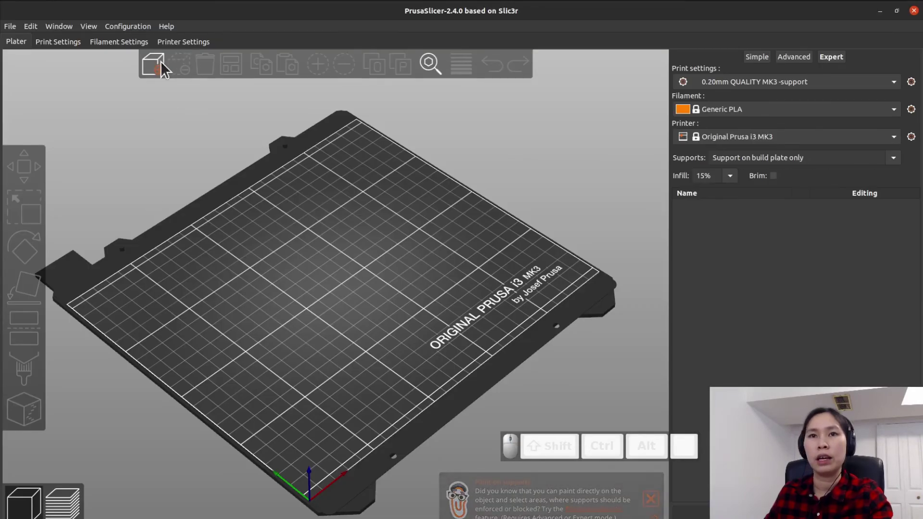
Import lithophaneHeartLeft.stl and lithophaneHeartRight.stl onto the bed with Ctrl+I
left_click(161, 62)
left_click(384, 175)
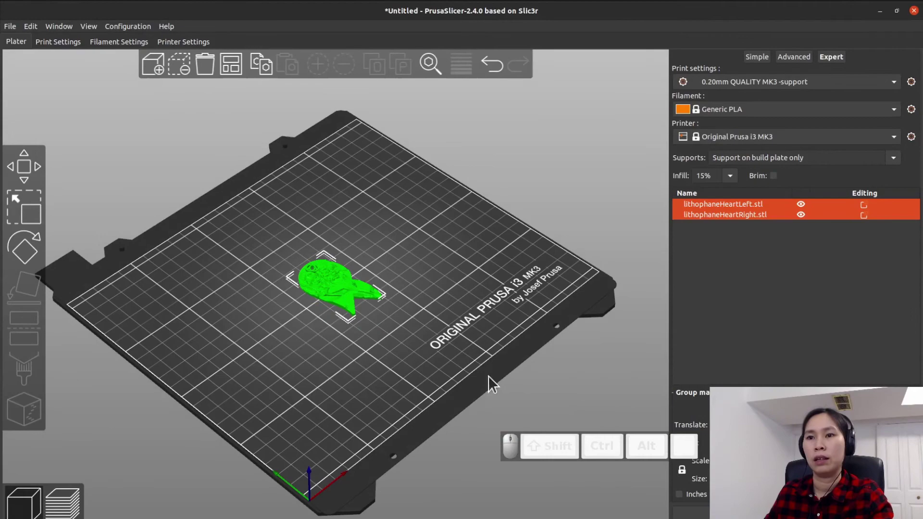
scroll(342, 349, "up", 4)
left_click_drag(343, 349, 437, 407)
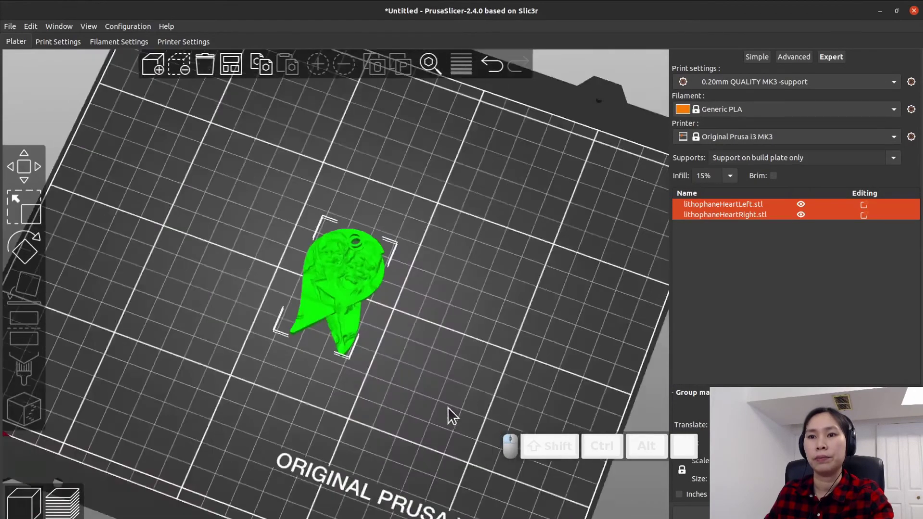
left_click_drag(346, 288, 319, 258)
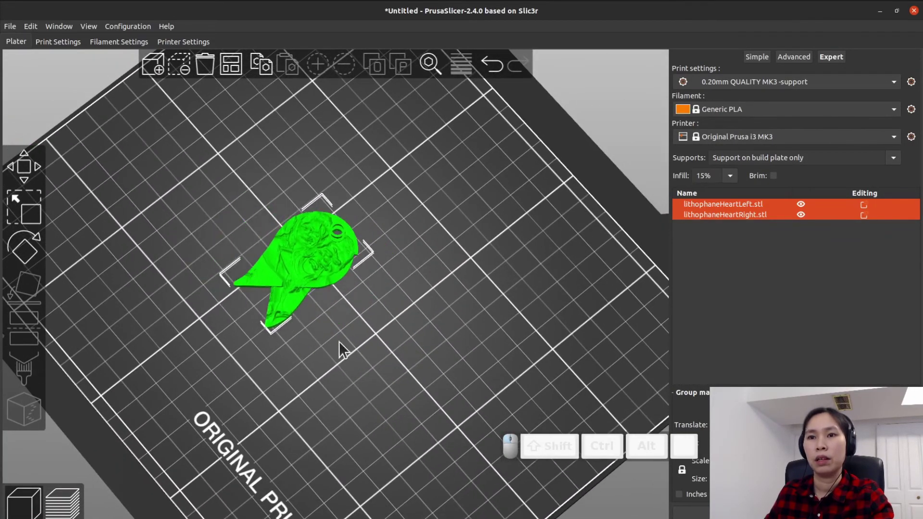
left_click(405, 375)
Auto-arrange the two hearts side by side and select the left heart
key("a")
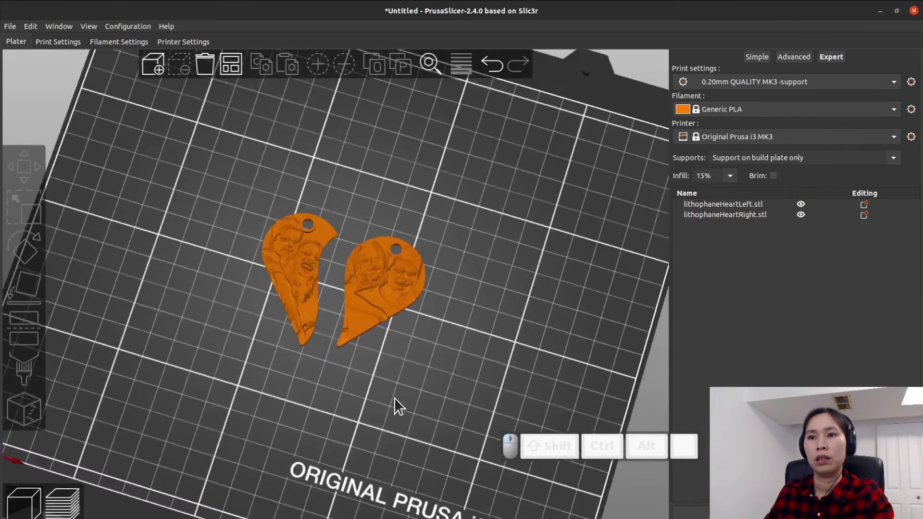
key("1")
left_click(390, 410)
scroll(390, 411, "up", 3)
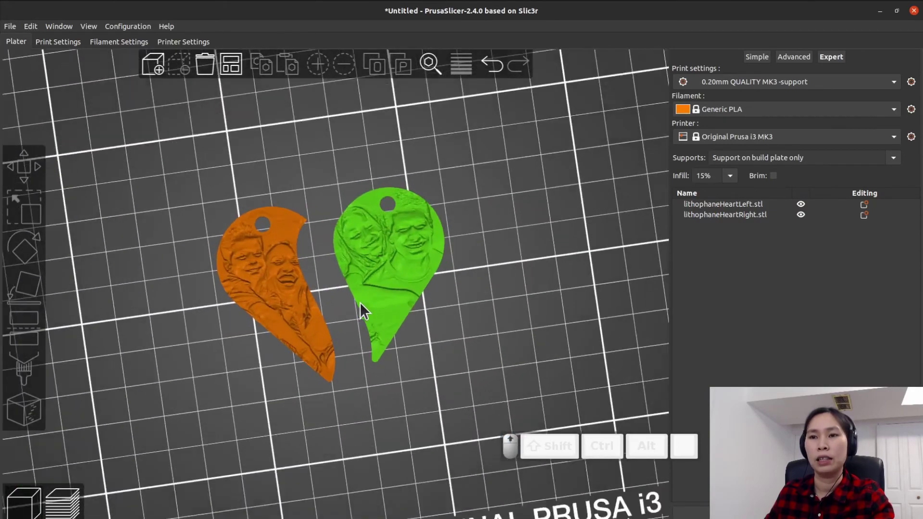
left_click_drag(360, 325, 428, 389)
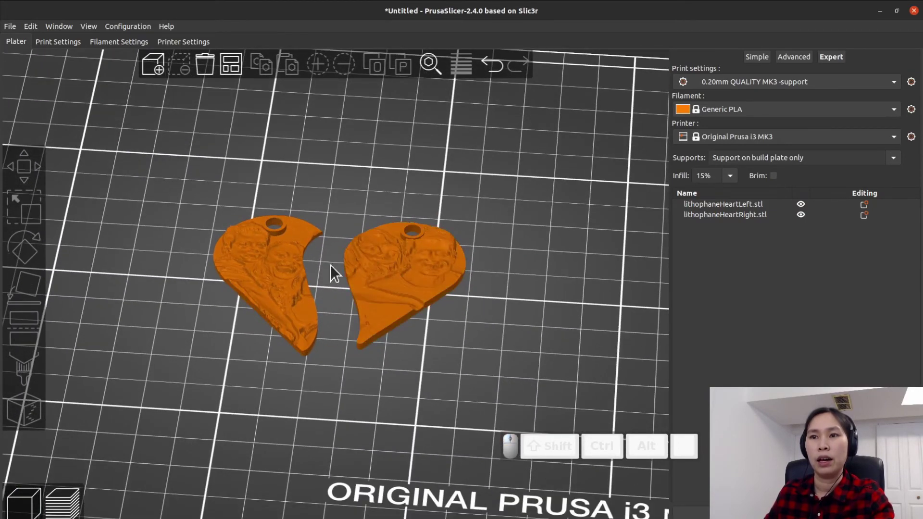
left_click(291, 245)
scroll(293, 258, "up", 3)
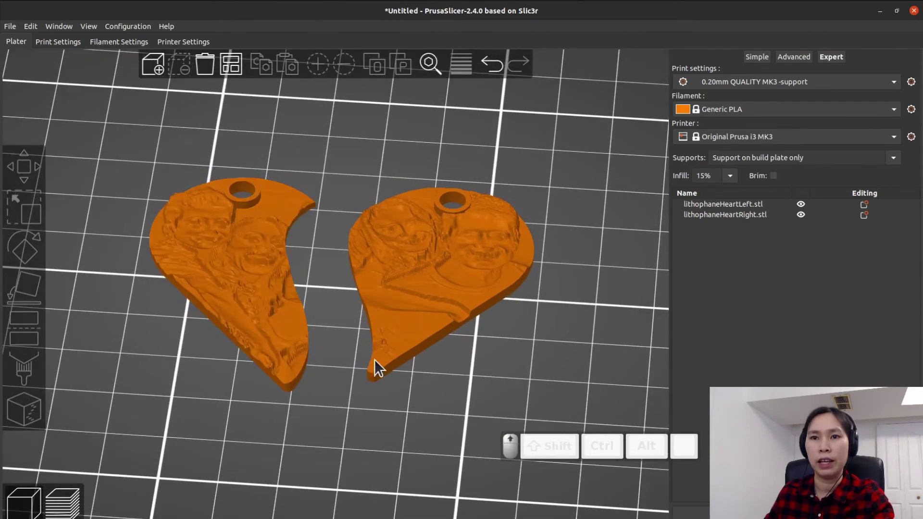
scroll(368, 428, "up", 3)
scroll(367, 419, "down", 4)
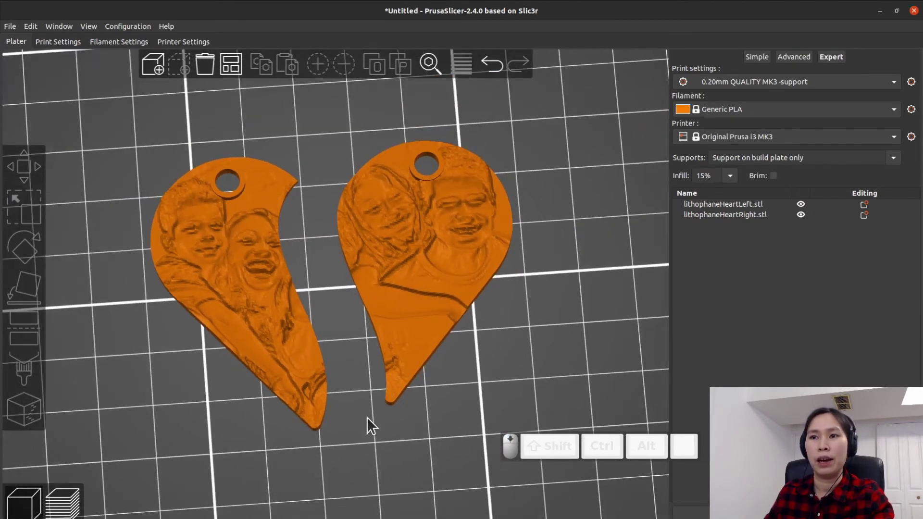
mouse_move(367, 417)
left_mouse_down()
mouse_move(381, 415)
mouse_move(263, 310)
left_mouse_up()
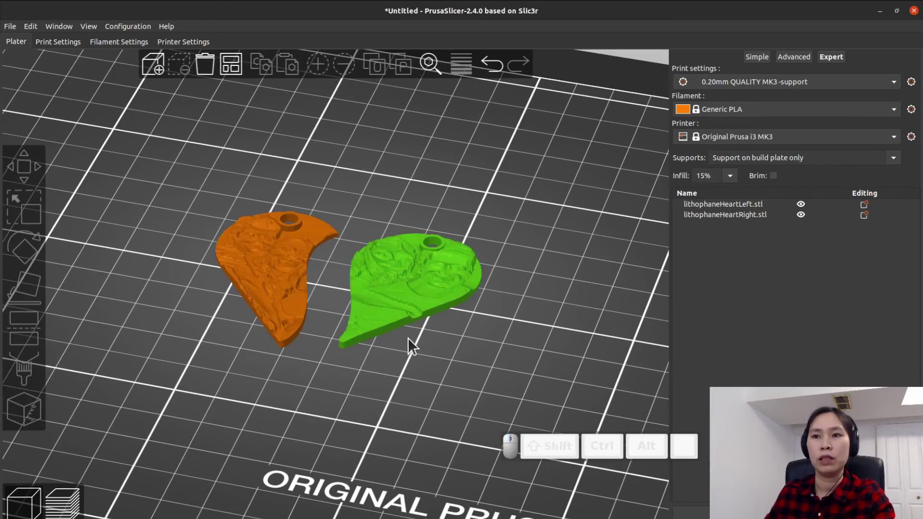
Stand the right and left hearts on their edges with Place on Face
left_click(397, 326)
left_click(25, 289)
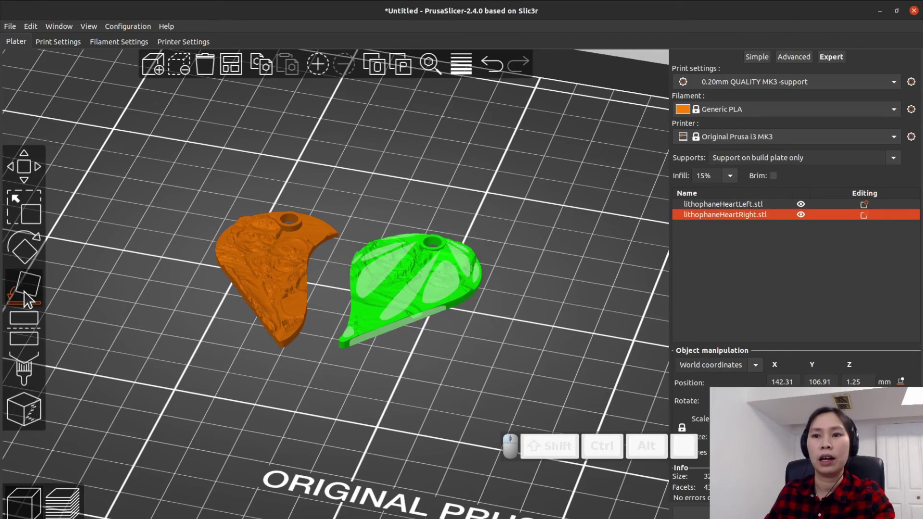
left_click(390, 331)
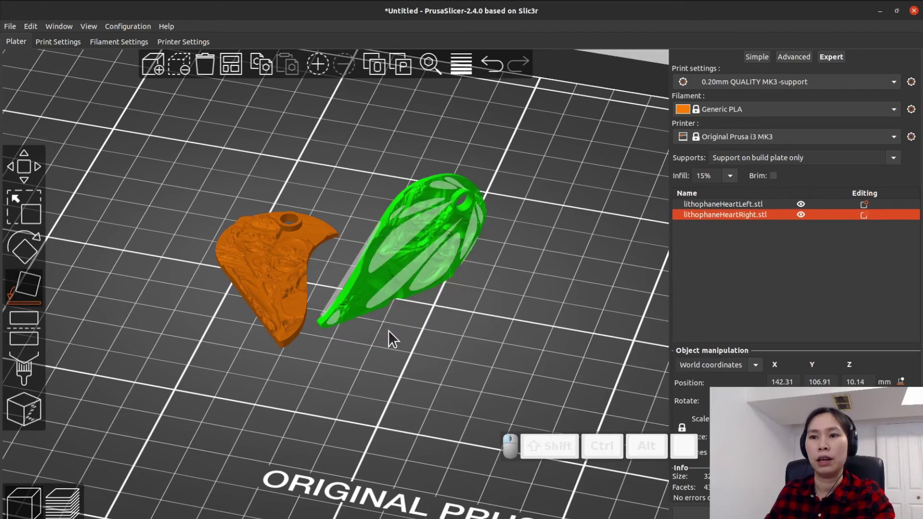
mouse_move(394, 367)
left_mouse_down()
mouse_move(428, 360)
mouse_move(318, 345)
mouse_move(401, 307)
left_mouse_up()
left_click(306, 326)
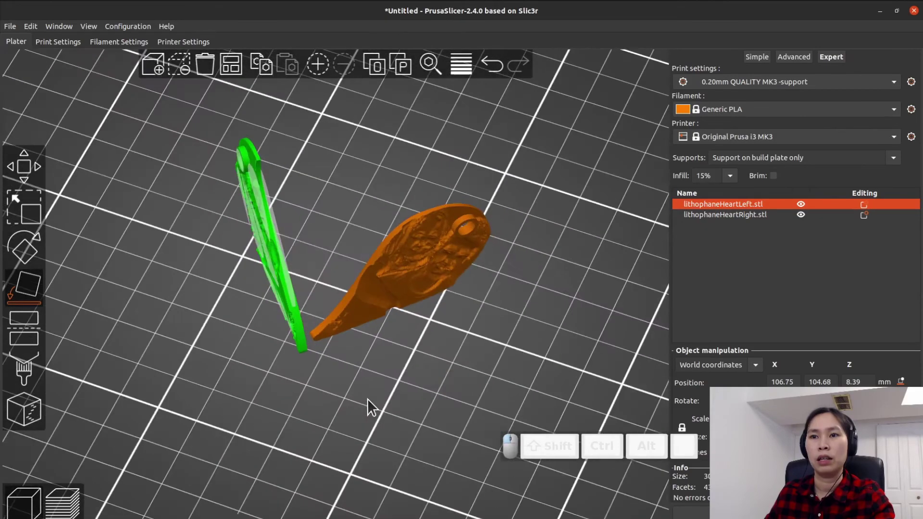
left_click_drag(408, 341, 419, 391)
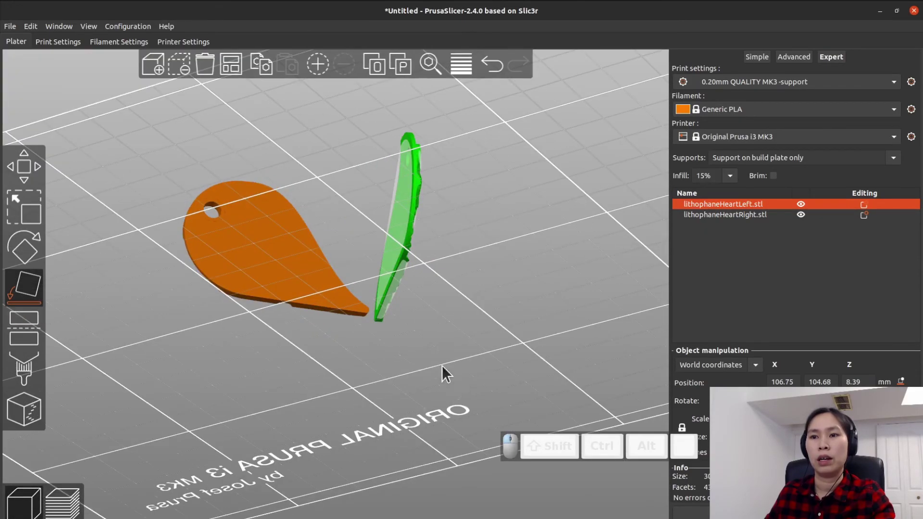
scroll(419, 390, "down", 5)
scroll(419, 389, "down", 5)
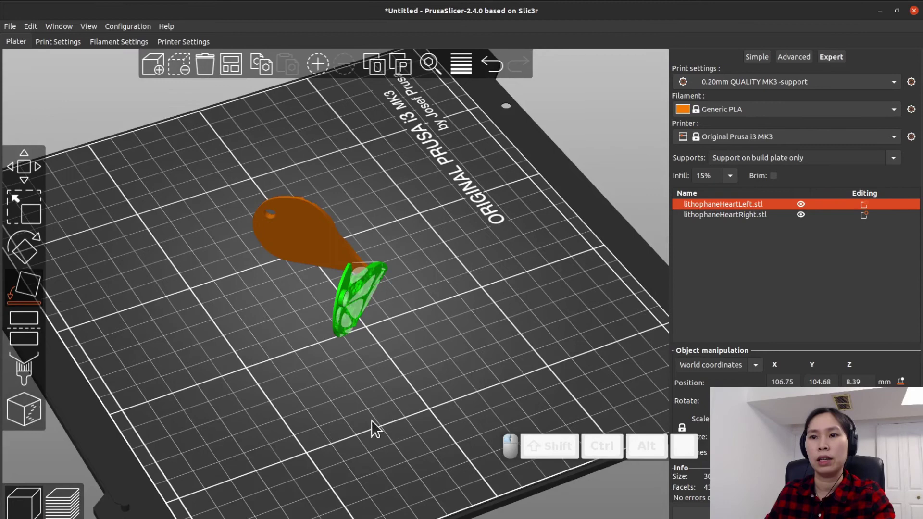
Reorient the upright right heart onto a different face
mouse_move(371, 420)
left_mouse_down()
mouse_move(292, 396)
mouse_move(318, 406)
left_mouse_up()
left_click(377, 252)
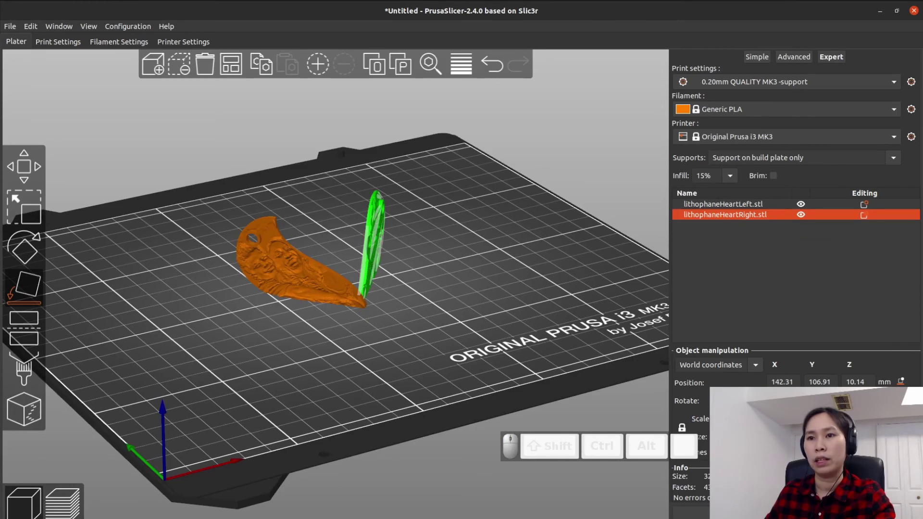
left_click(12, 292)
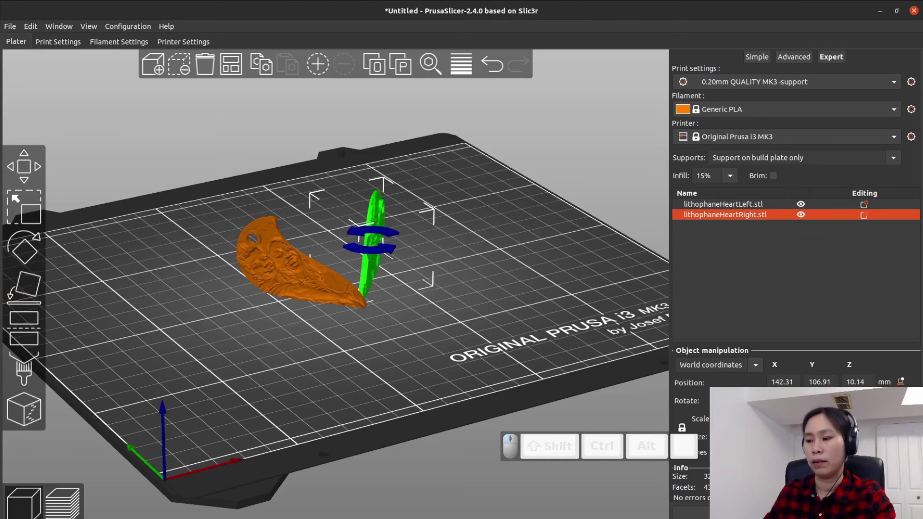
key("Return")
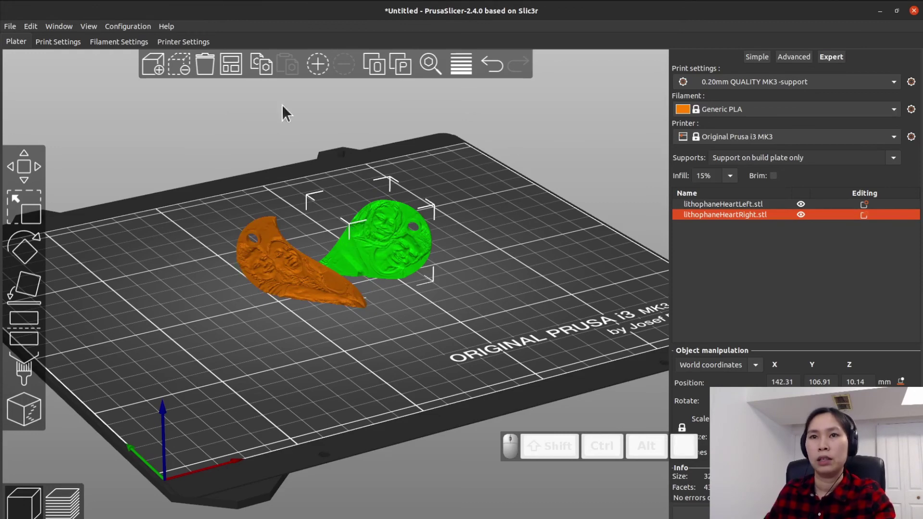
Arrange the hearts close together on the bed and enable brim
left_click(230, 65)
scroll(337, 368, "up", 1)
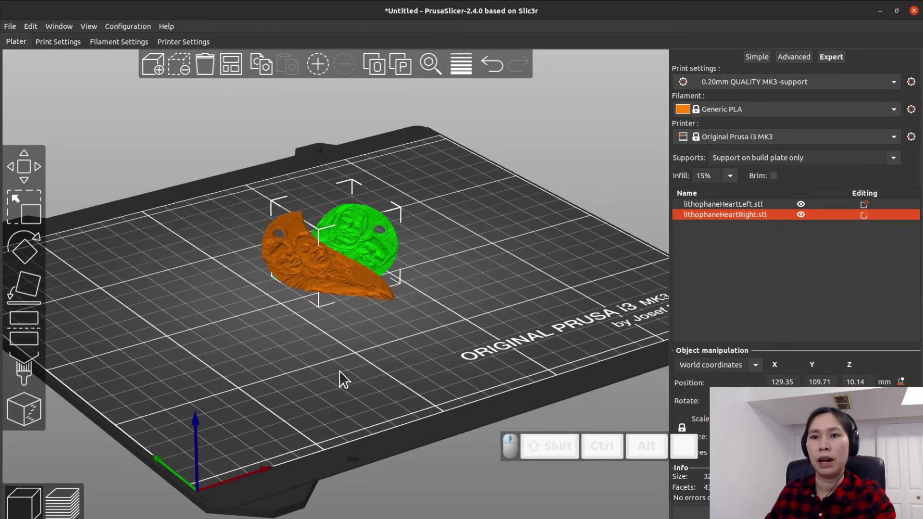
left_click_drag(339, 371, 403, 346)
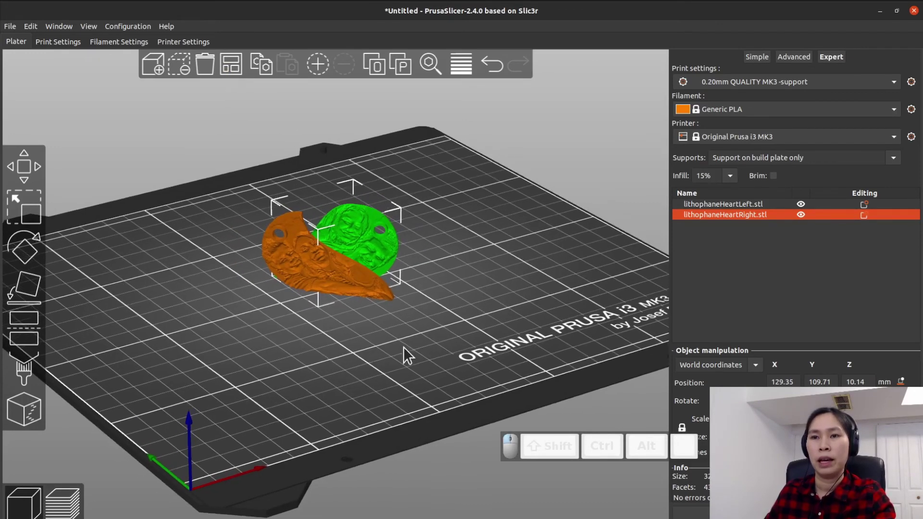
left_click(773, 176)
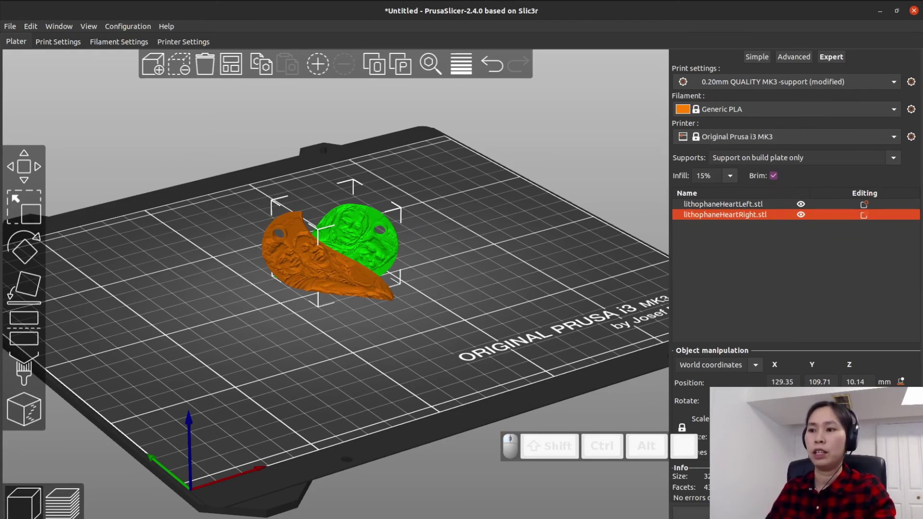
Slice with Ctrl+R and set Supports to None, for about a 57-minute print
key("ctrl+r")
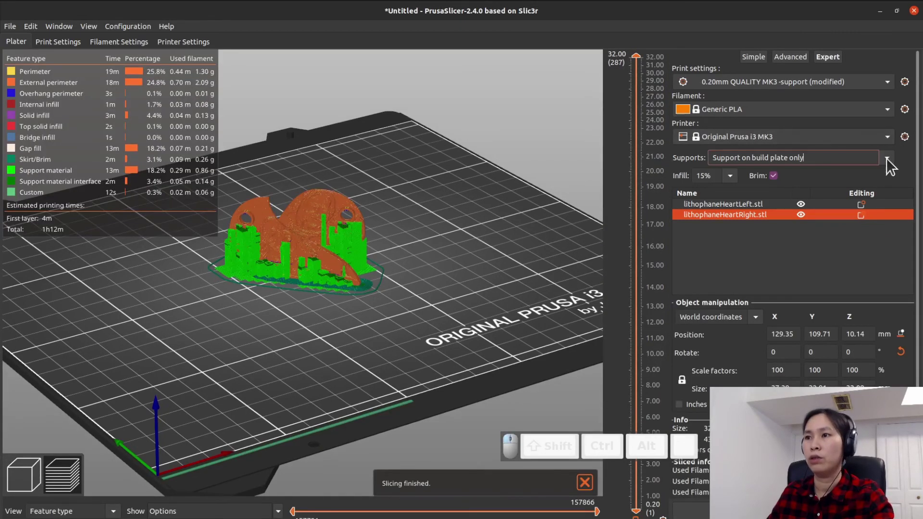
left_click(886, 158)
left_click(748, 167)
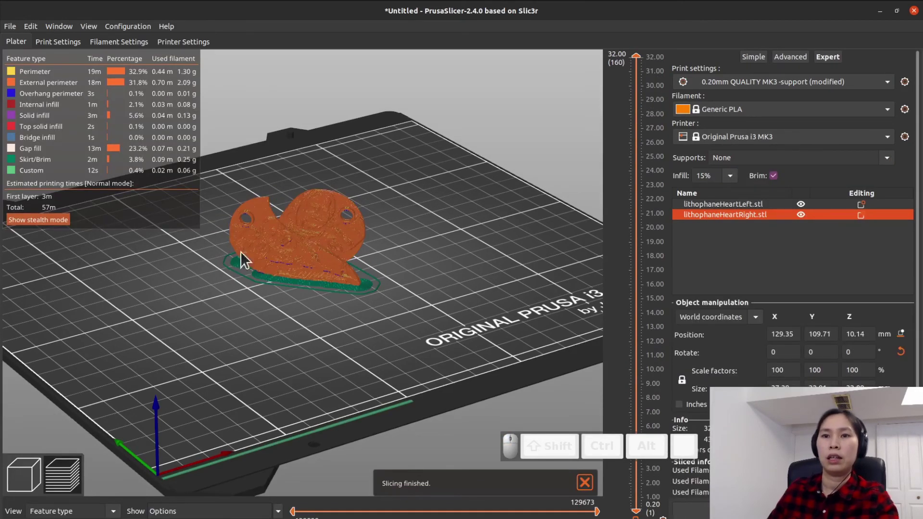
scroll(289, 254, "up", 3)
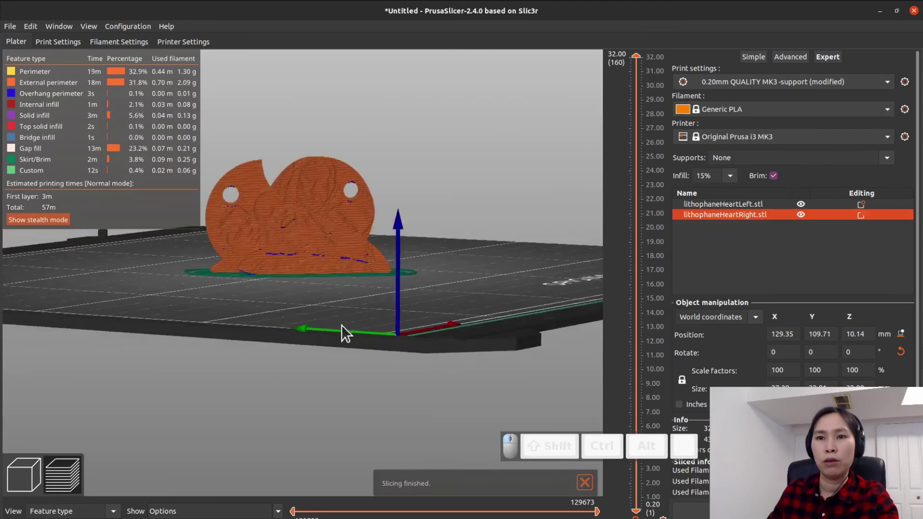